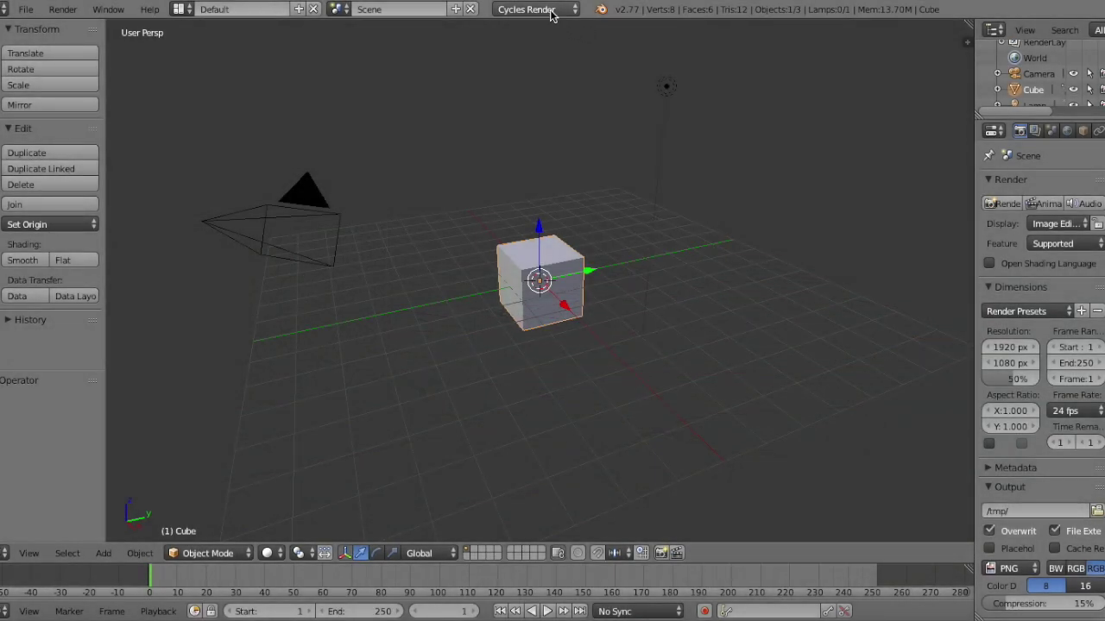
Raise the cube 0.980 units along the Z axis.
left_click_drag(538, 237, 539, 210)
Set the diffuse colour of the cube's material to yellow with RGB values 1.000, 0.688 and 0.017.
scroll(1019, 134, "down", 5)
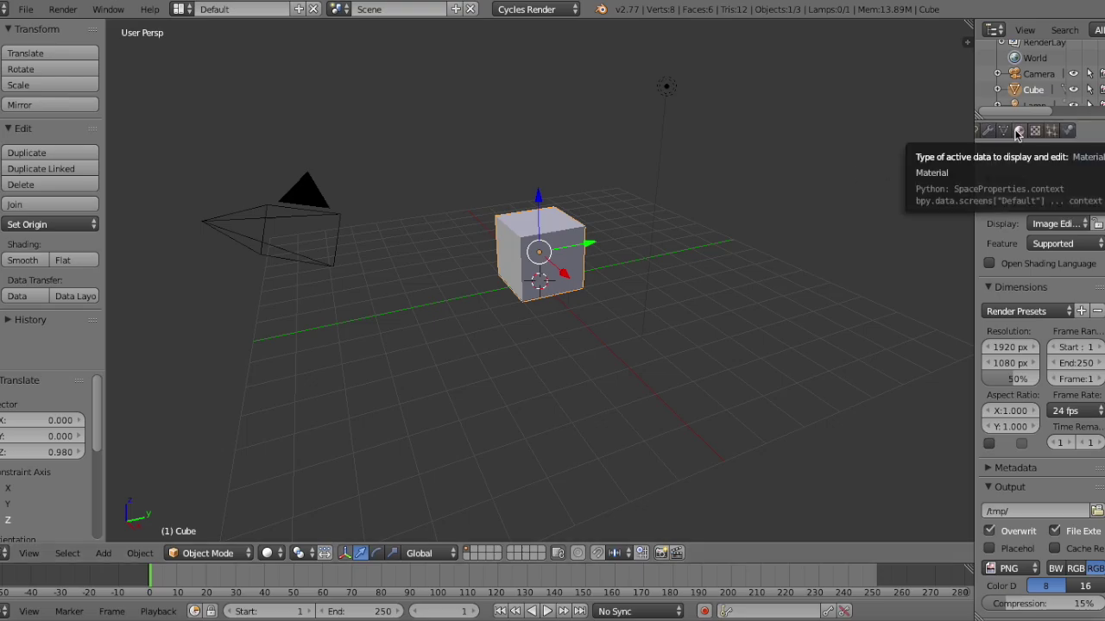
left_click(1020, 130)
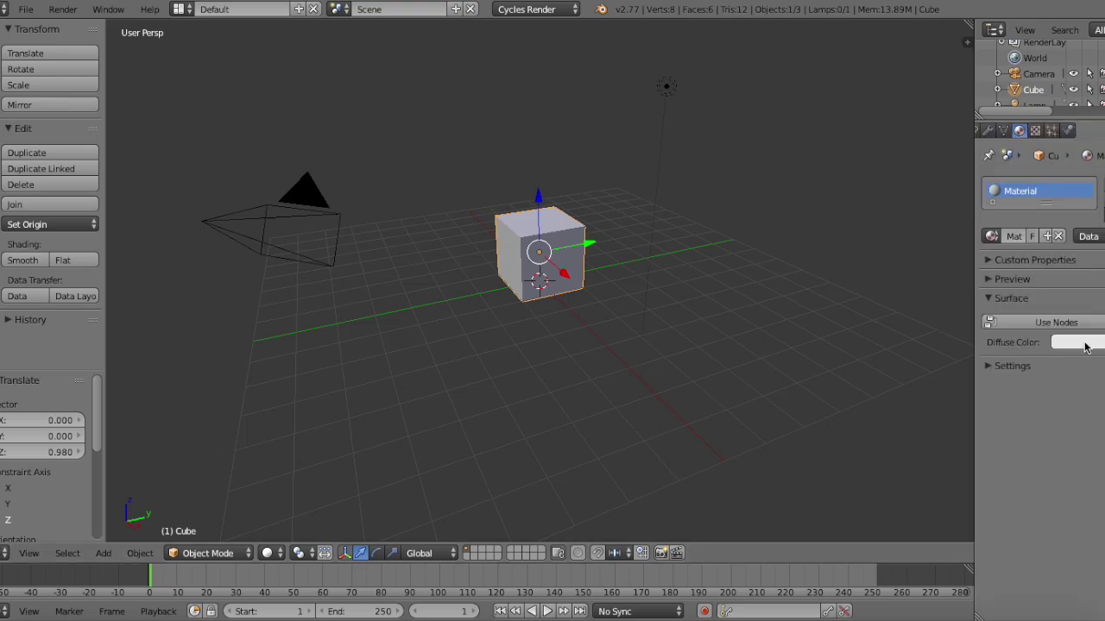
left_click(1086, 348)
mouse_move(1038, 192)
left_mouse_down()
mouse_move(990, 212)
mouse_move(1081, 201)
mouse_move(981, 207)
left_mouse_up()
mouse_move(1100, 149)
left_mouse_down()
mouse_move(1101, 185)
mouse_move(1101, 129)
left_mouse_up()
left_click(1001, 229)
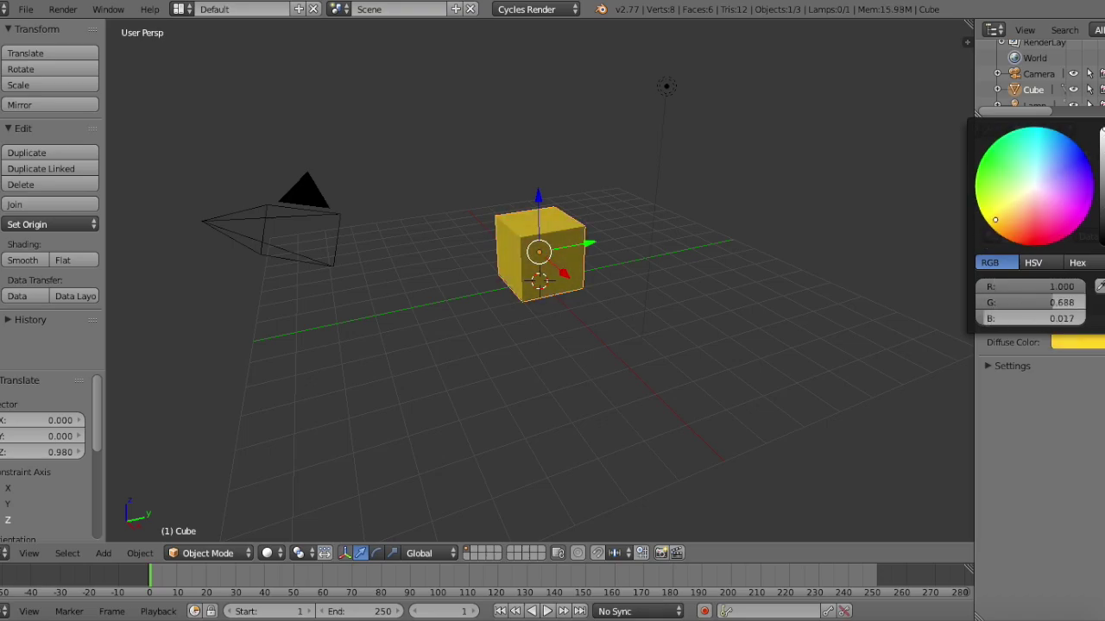
Unlink the yellow material from the cube's material slot.
scroll(1001, 132, "up", 5)
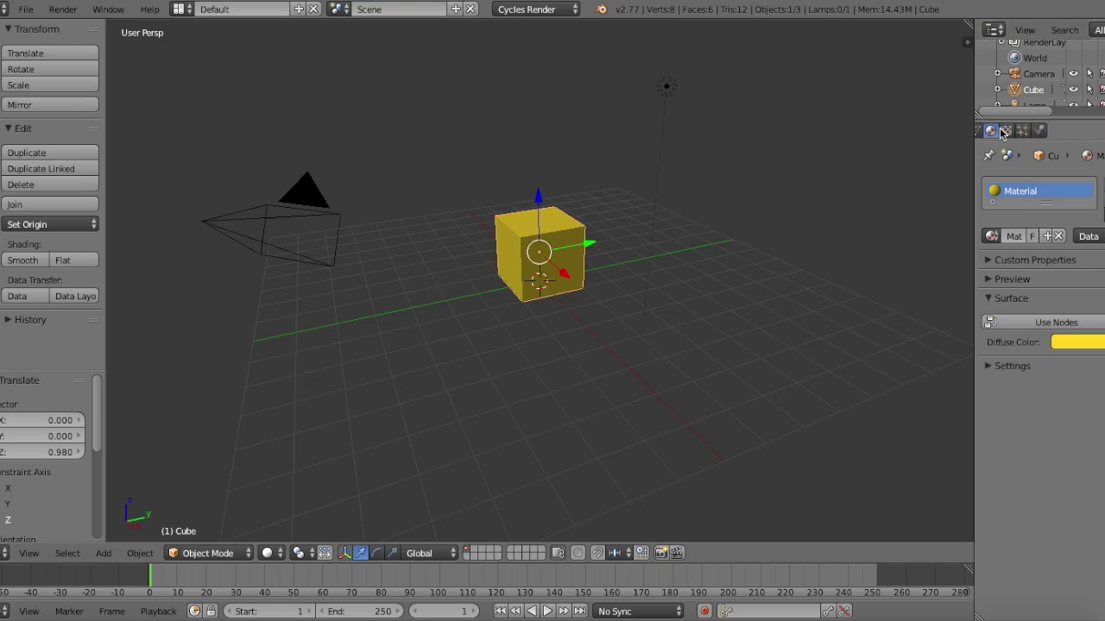
scroll(1002, 132, "down", 6)
left_click(1056, 236)
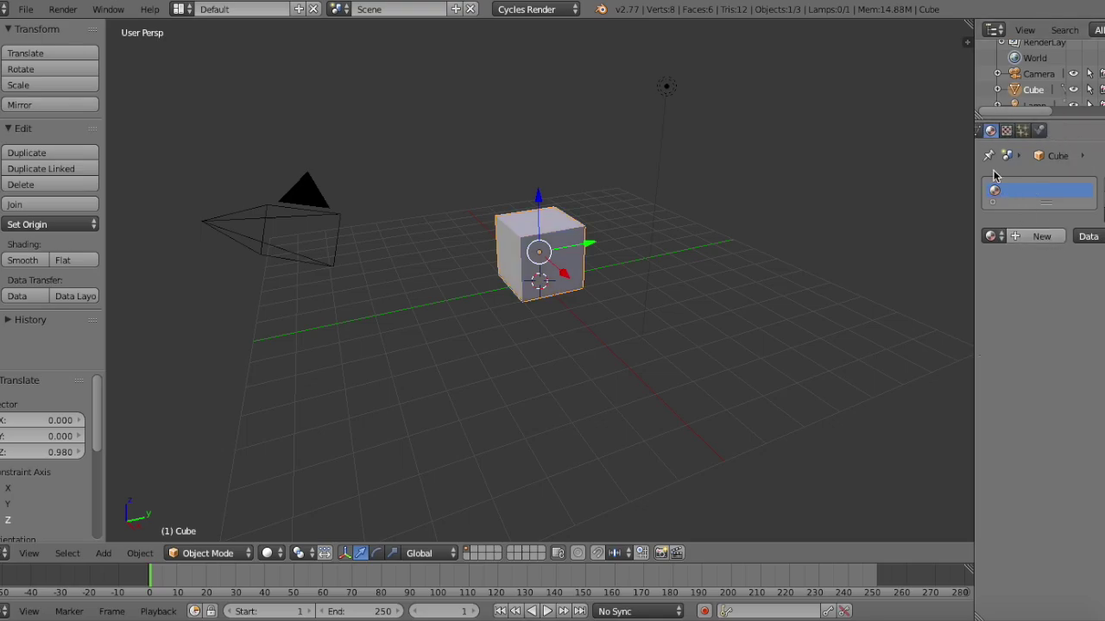
Split the 3D view into an upper and a lower area and turn the upper one into a Node Editor.
left_click_drag(969, 26, 999, 328)
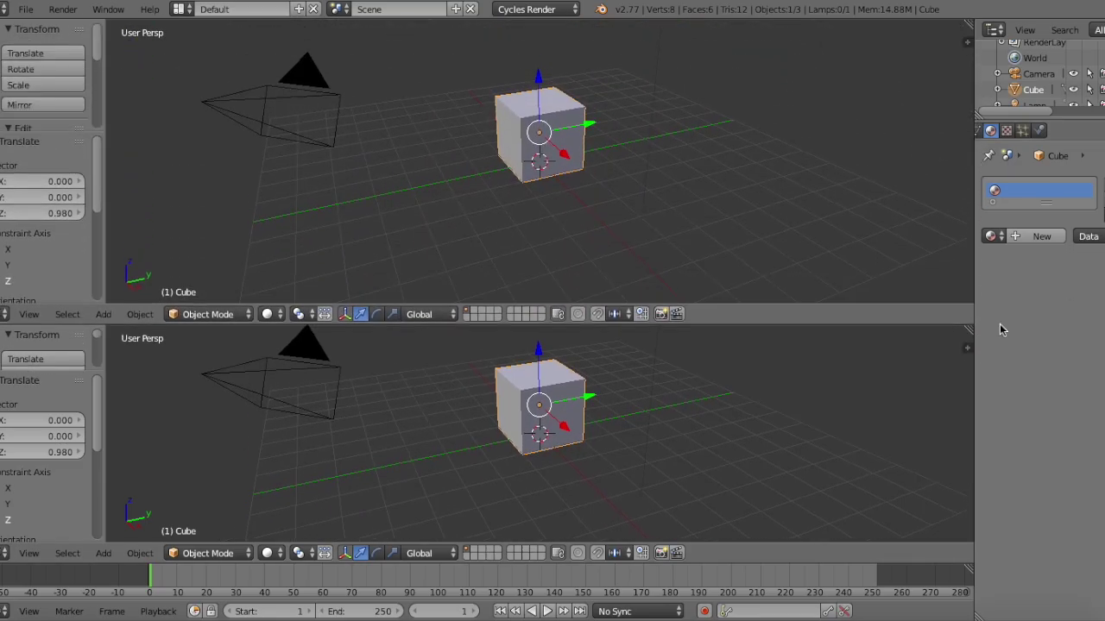
left_click(5, 314)
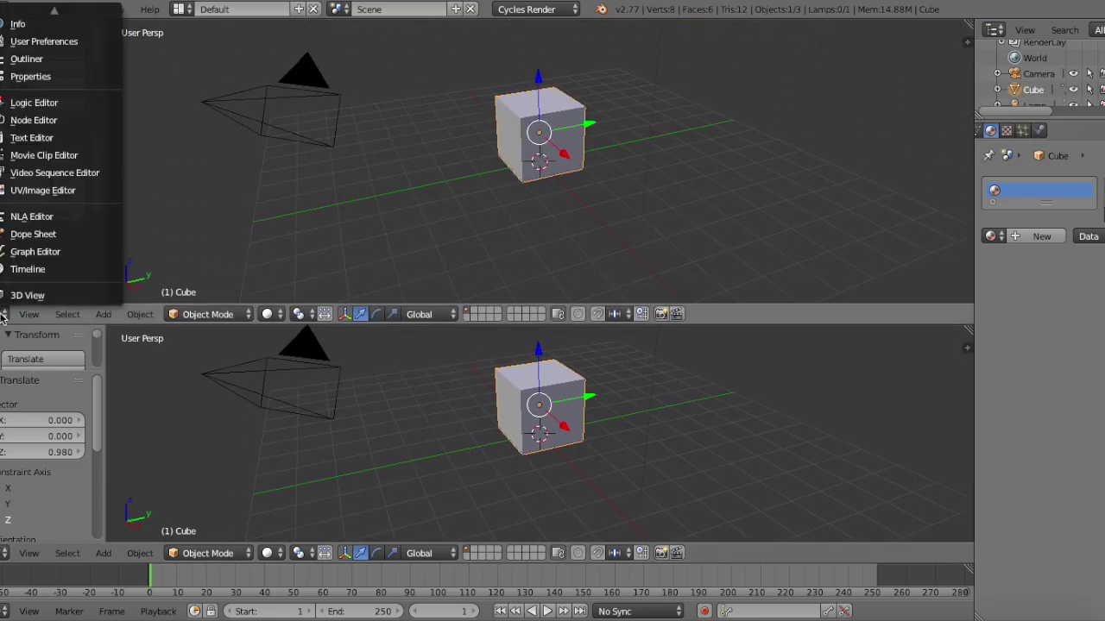
left_click(4, 128)
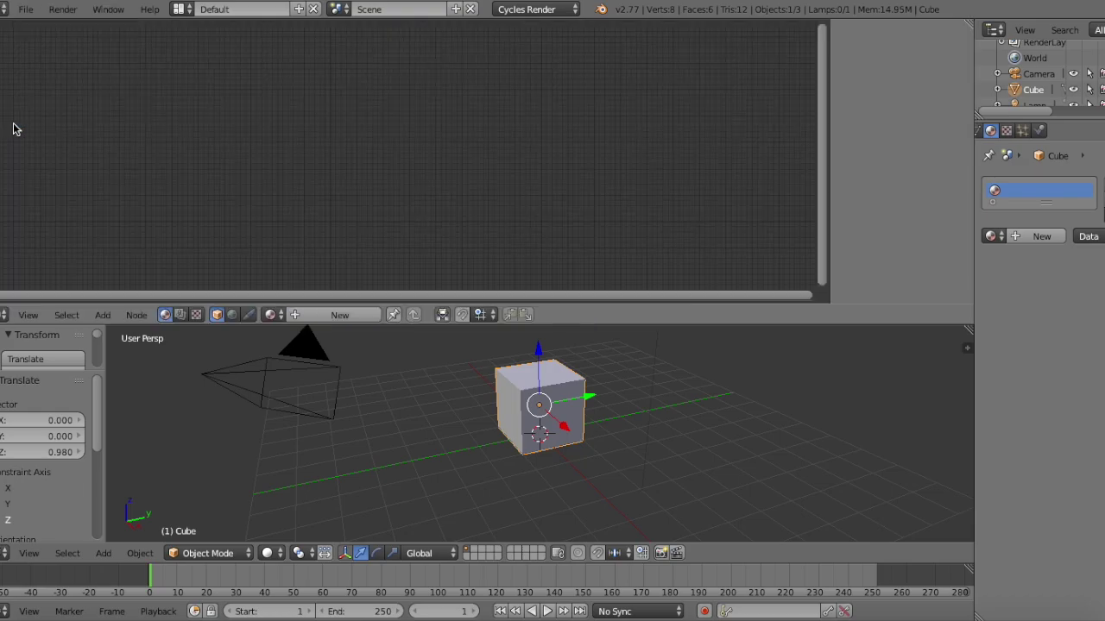
Create a new node-based material in the cube's empty material slot.
left_click(1040, 238)
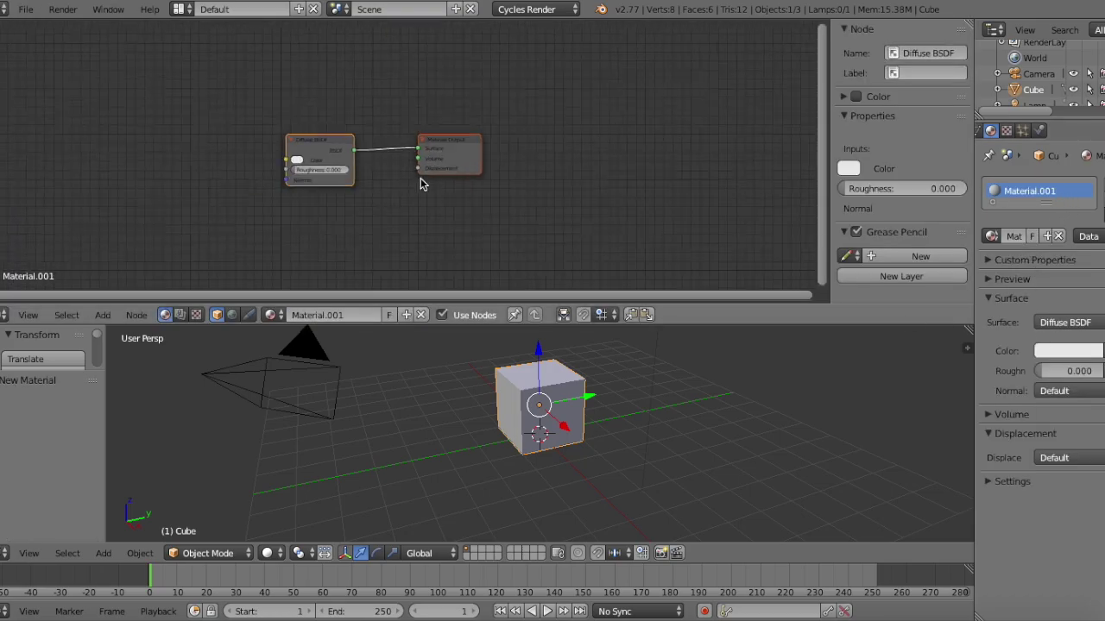
scroll(422, 183, "up", 3)
middle_click_drag(312, 194, 516, 190)
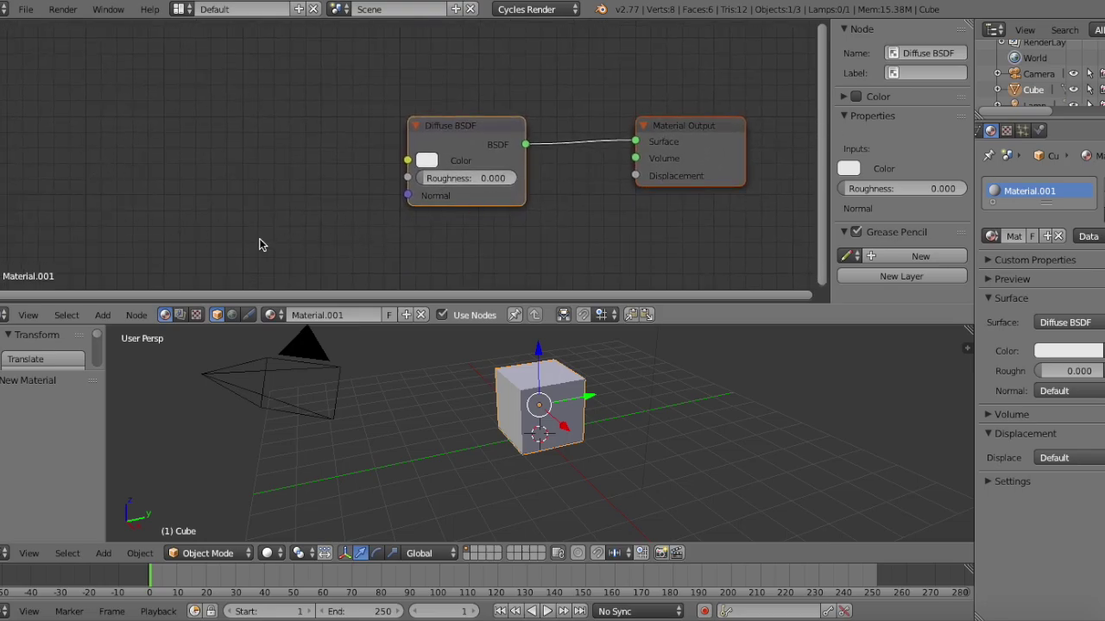
Add an Image Texture node beside the Diffuse BSDF and connect its Color output to the Diffuse BSDF Color input.
left_click(102, 316)
mouse_move(119, 268)
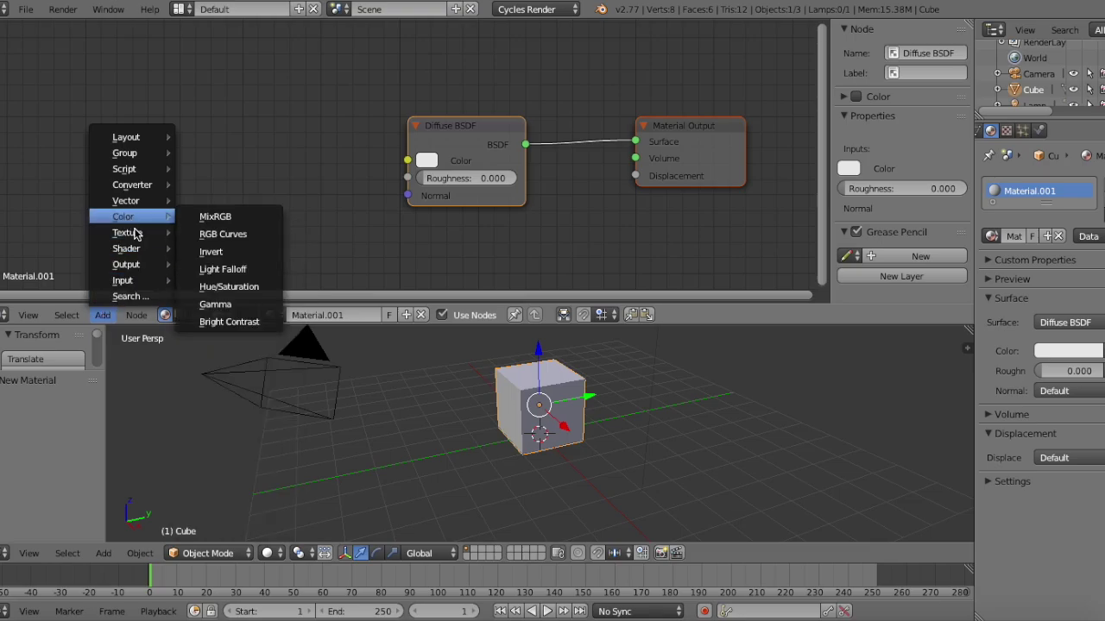
mouse_move(153, 239)
left_click(229, 236)
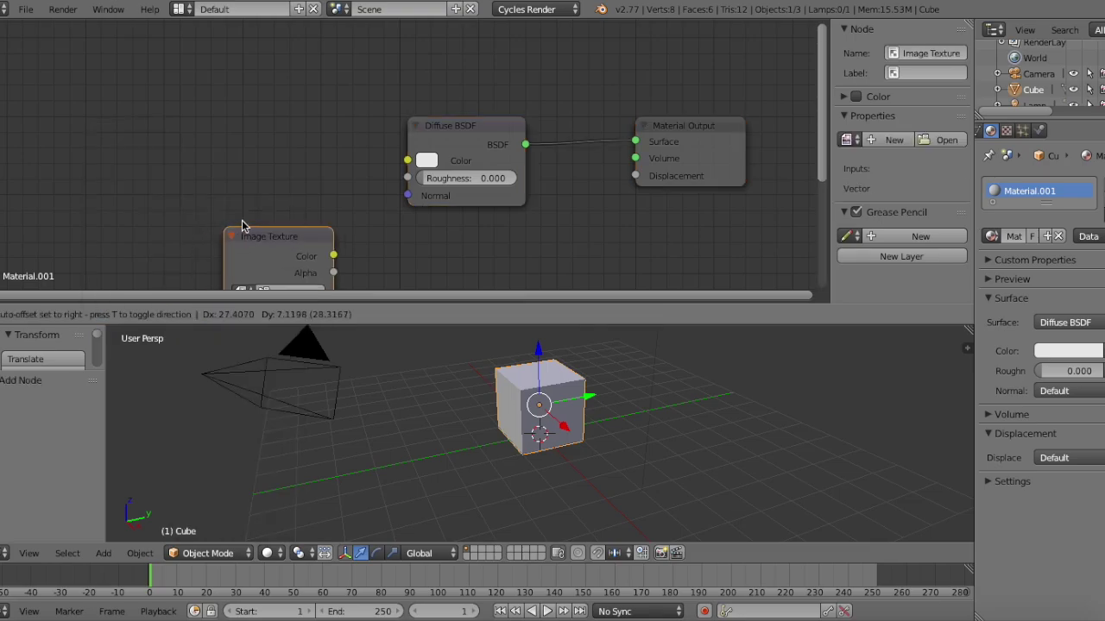
left_click(207, 57)
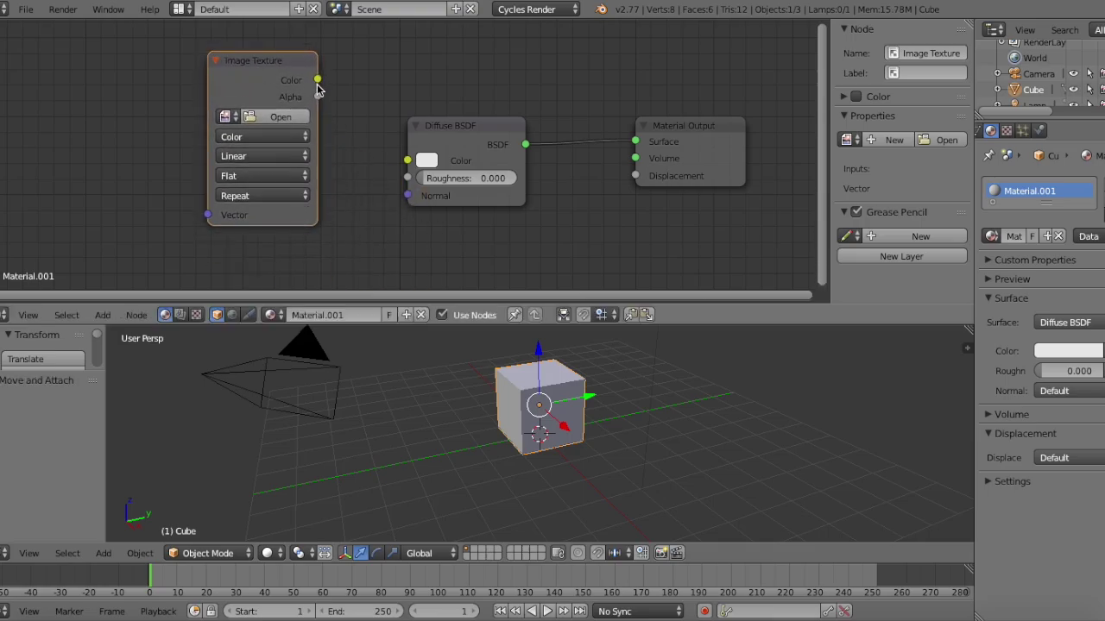
left_click_drag(318, 80, 400, 158)
left_click_drag(319, 80, 417, 167)
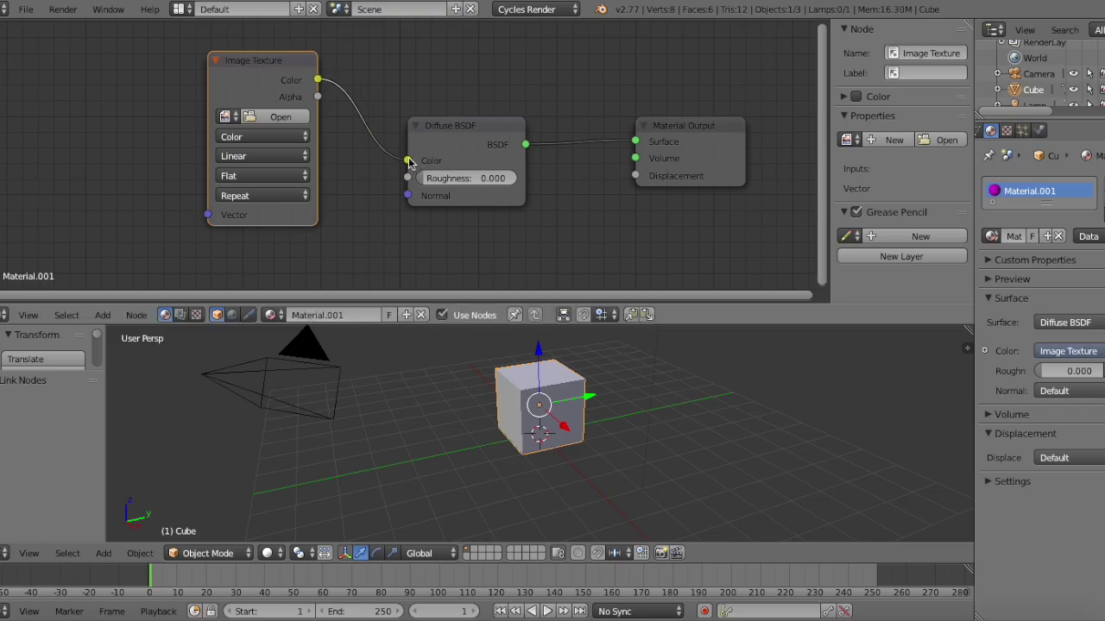
Switch the 3D view to Rendered shading to preview the cube's material.
left_click(269, 553)
left_click(314, 437)
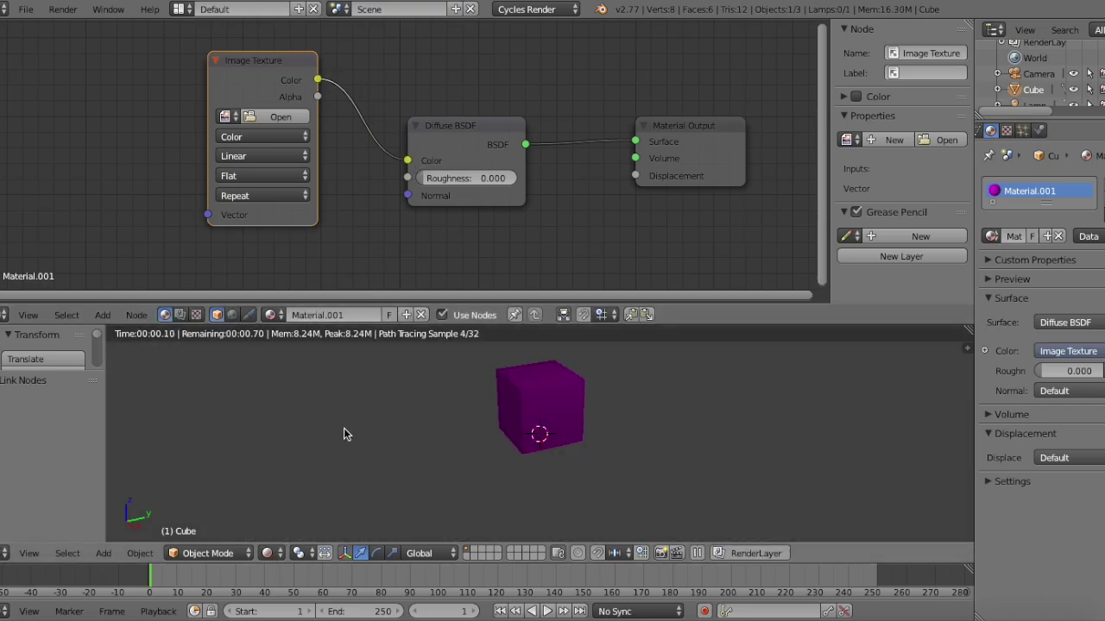
left_click(544, 417)
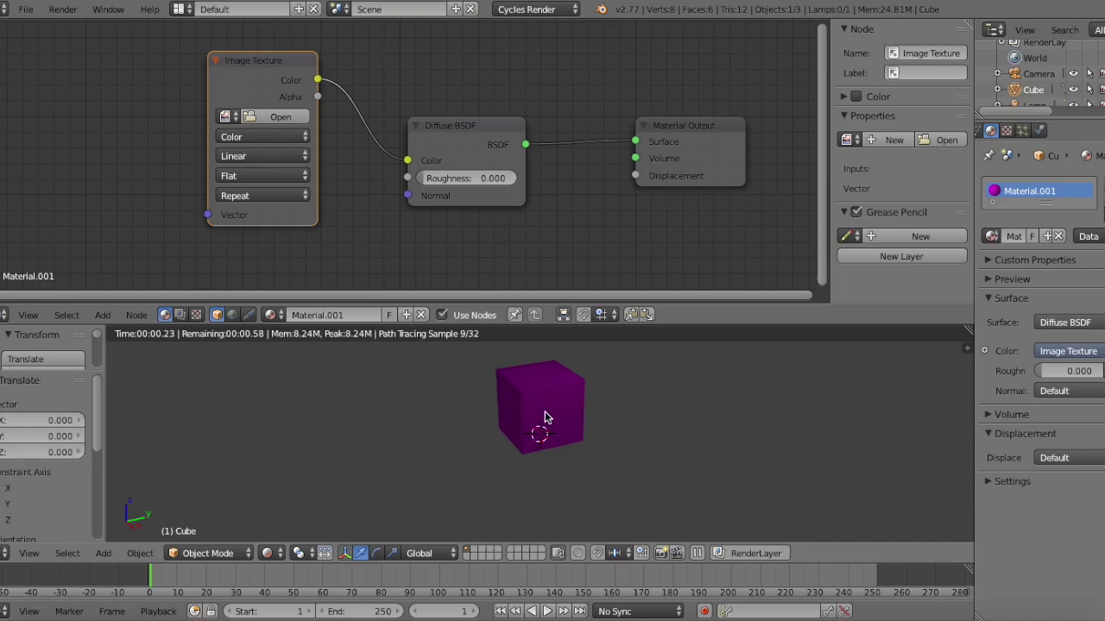
mouse_move(532, 408)
middle_mouse_down()
mouse_move(529, 423)
mouse_move(542, 408)
middle_mouse_up()
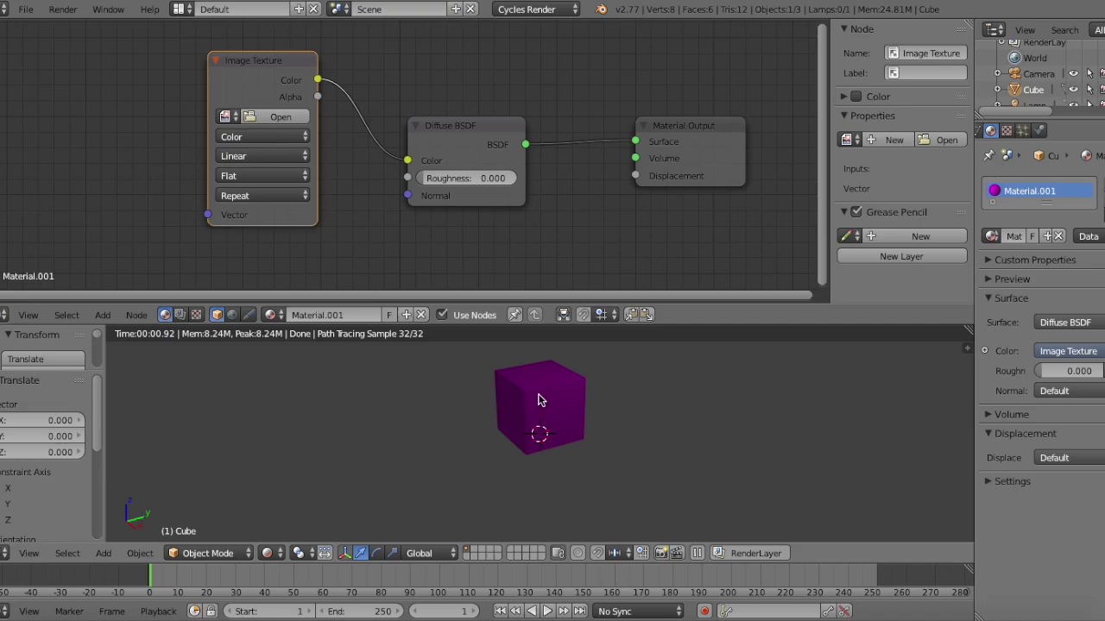
Load Texture (Crackles).jpg from the Desktop folder Textures for Blender into the Image Texture node and inspect the cube.
left_click(281, 118)
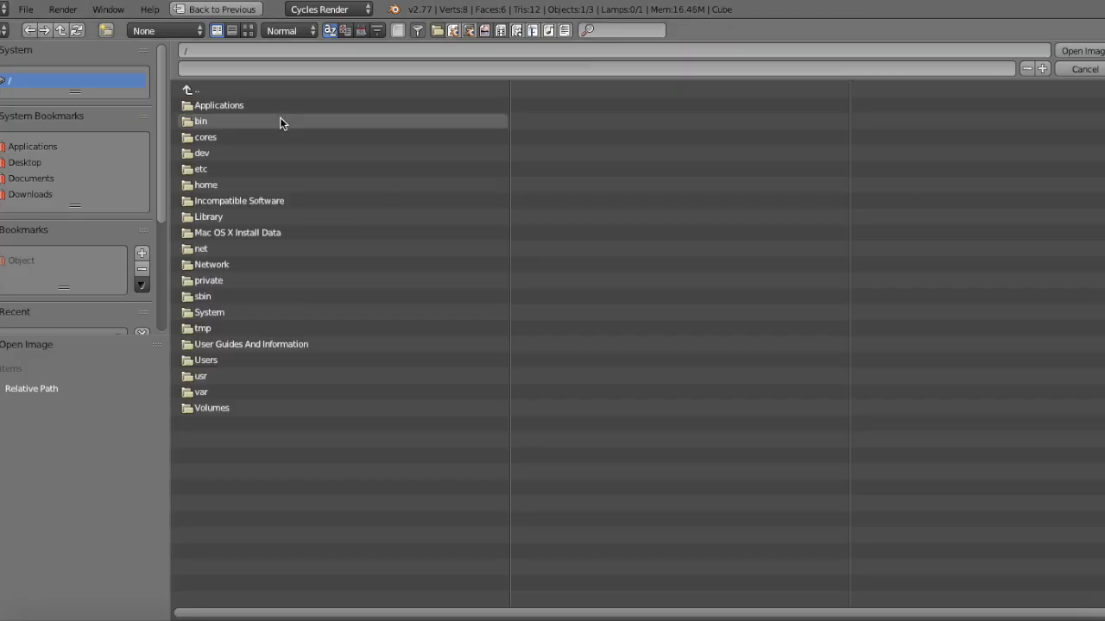
left_click(34, 162)
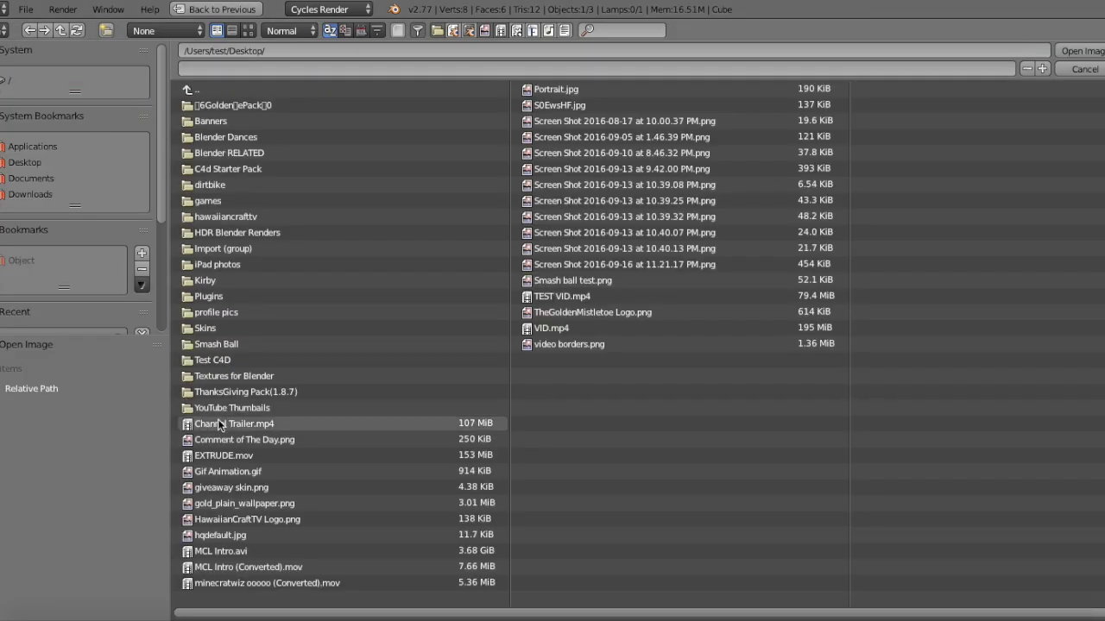
left_click(237, 377)
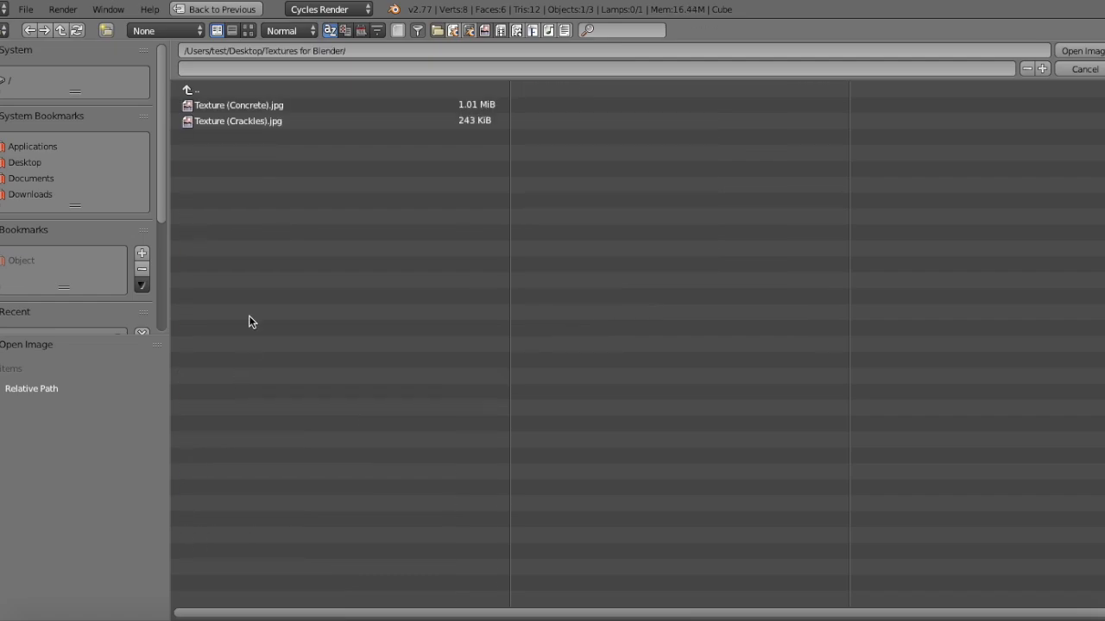
double_click(237, 120)
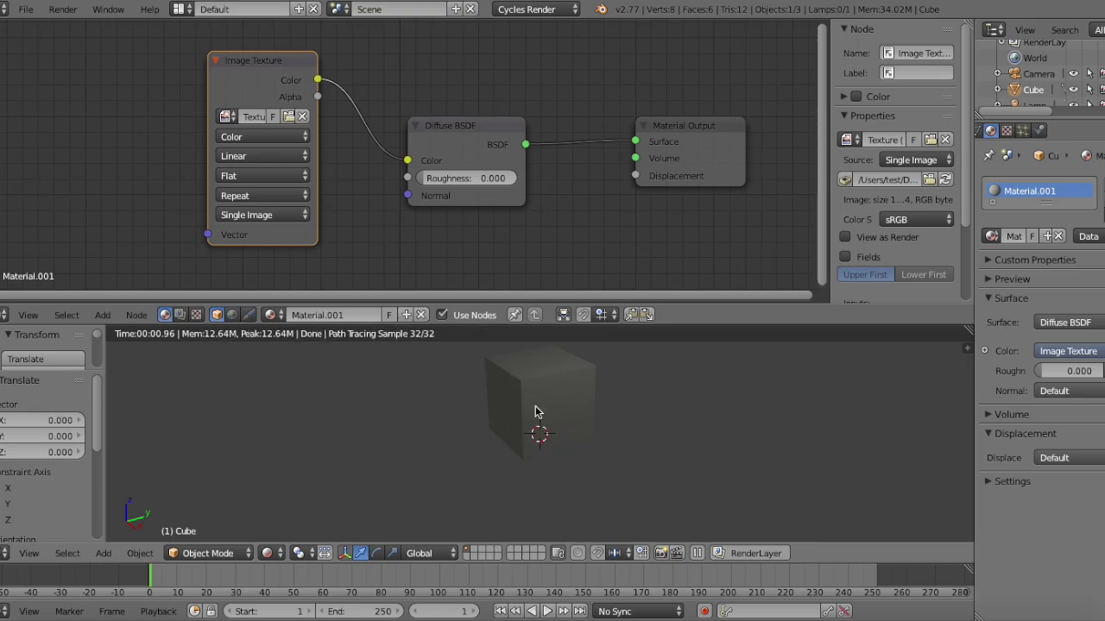
scroll(536, 413, "up", 5)
scroll(536, 413, "down", 5)
scroll(536, 414, "up", 2)
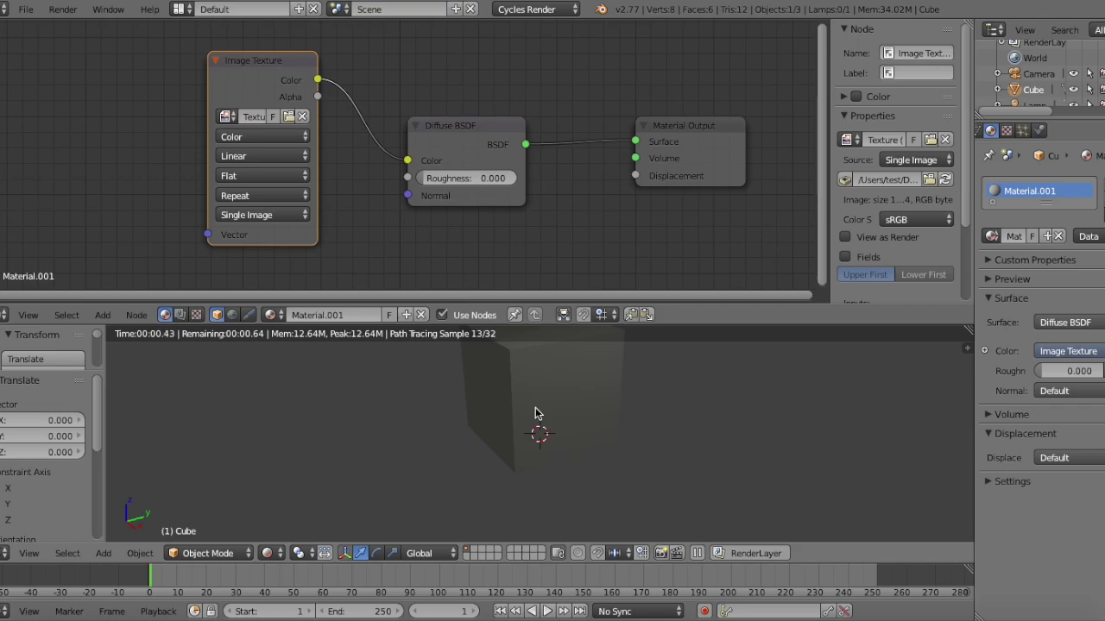
scroll(526, 431, "down", 3)
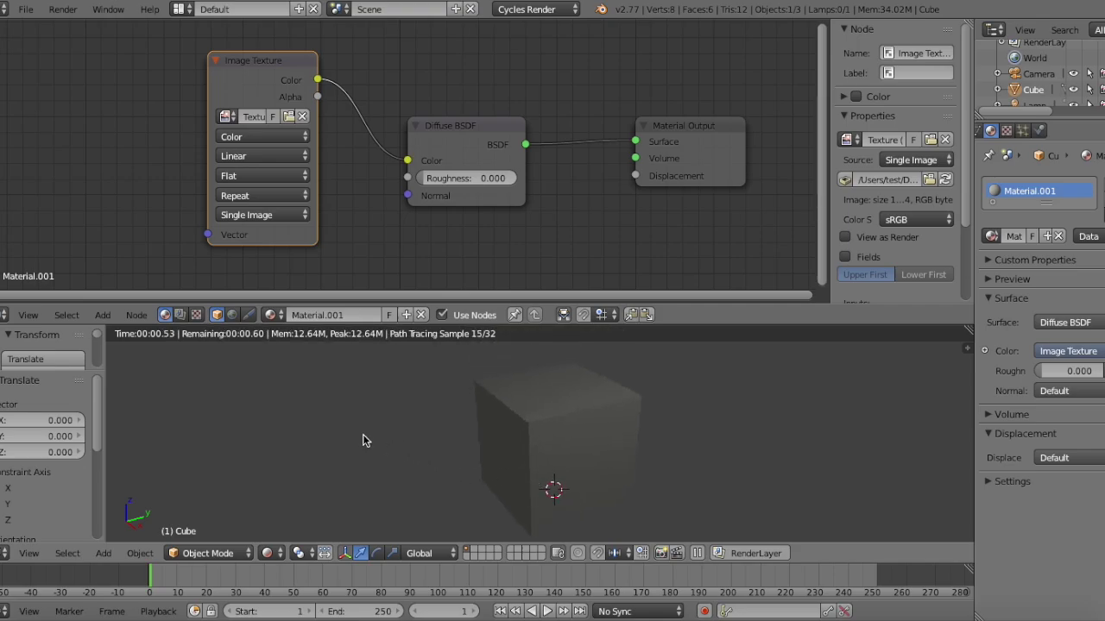
Add a Texture Coordinate node, connect its Generated output to the Image Texture Vector input, and inspect the cube's faces.
left_click(102, 315)
mouse_move(133, 283)
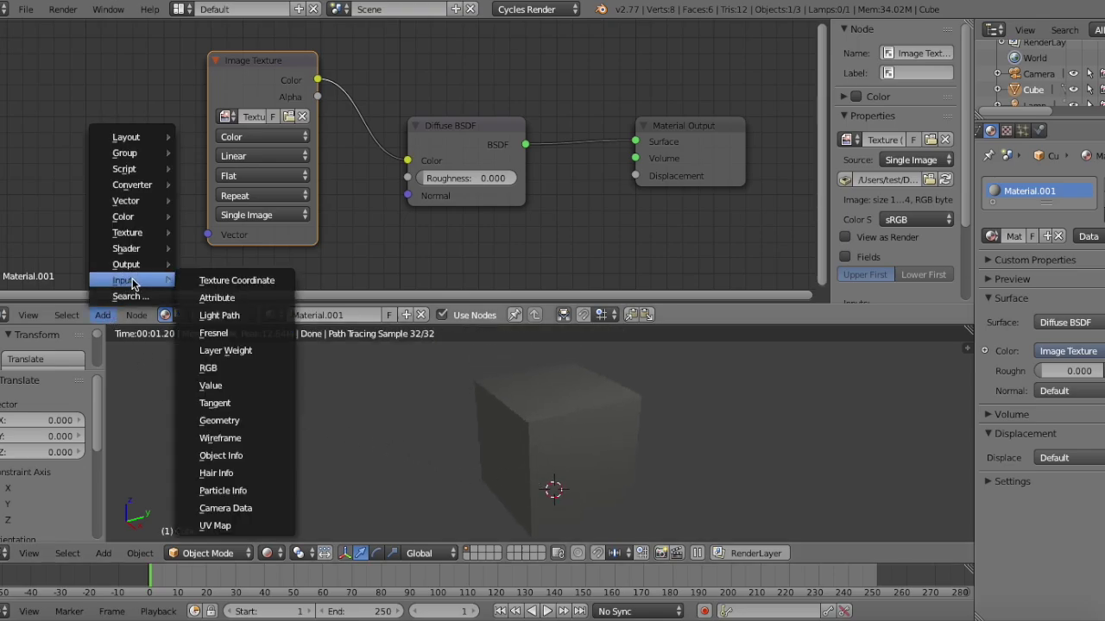
left_click(203, 280)
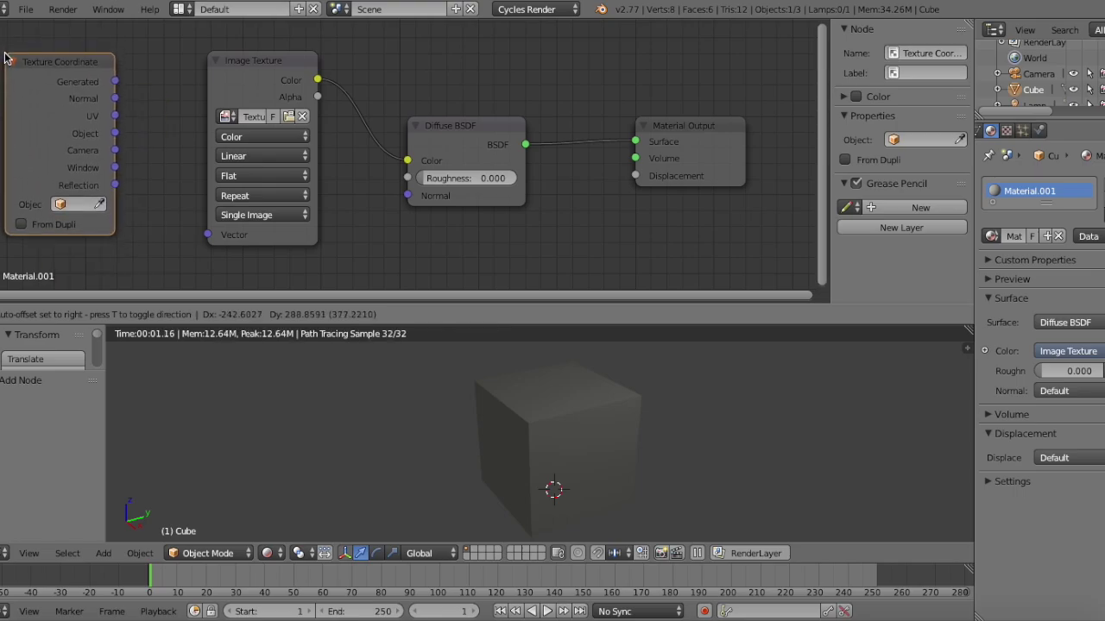
left_click(4, 58)
left_click_drag(116, 83, 212, 240)
scroll(526, 427, "up", 3)
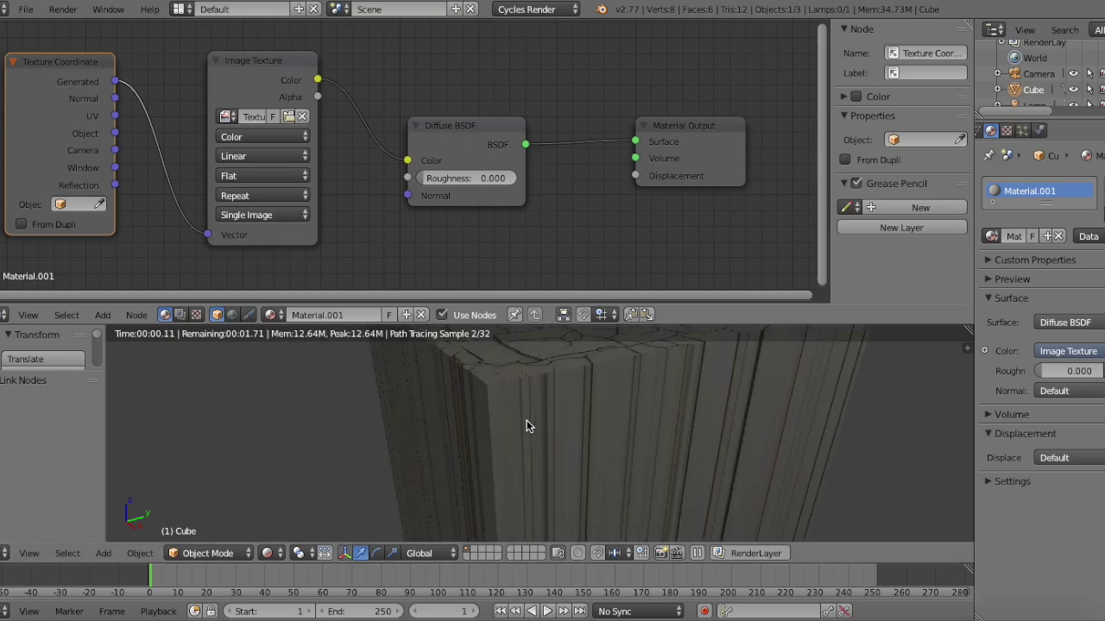
scroll(527, 426, "down", 3)
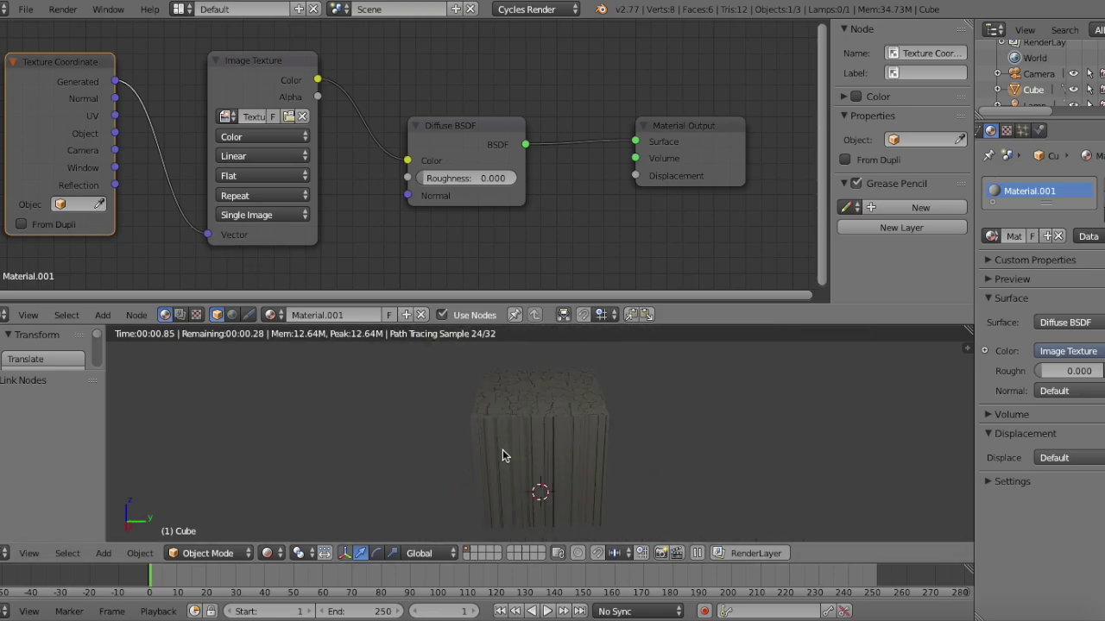
middle_click_drag(575, 451, 600, 456)
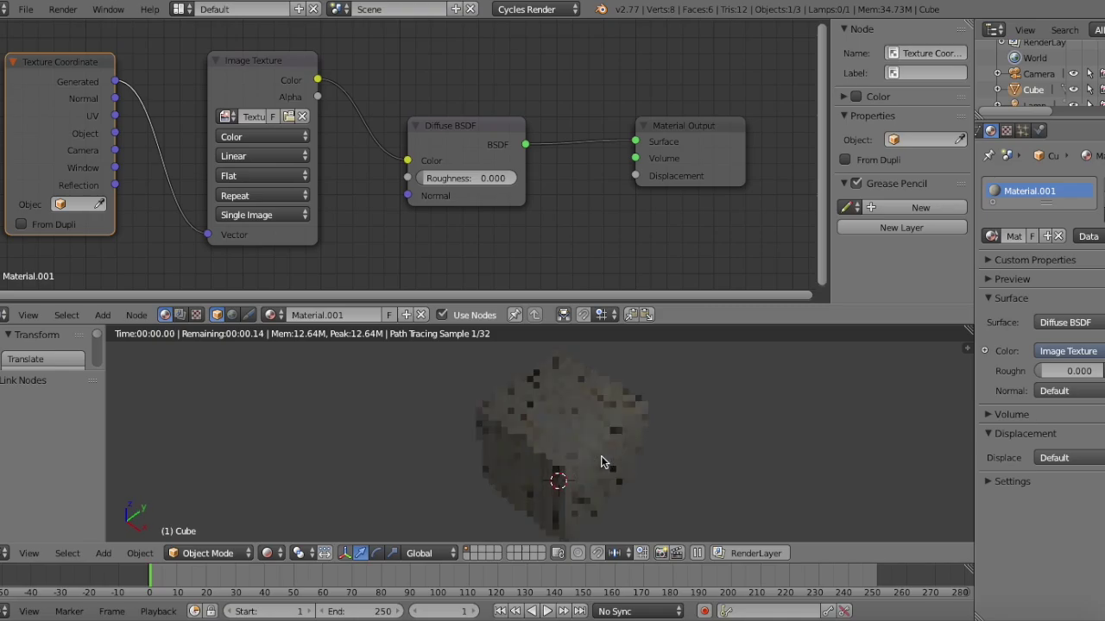
middle_click_drag(522, 466, 591, 455)
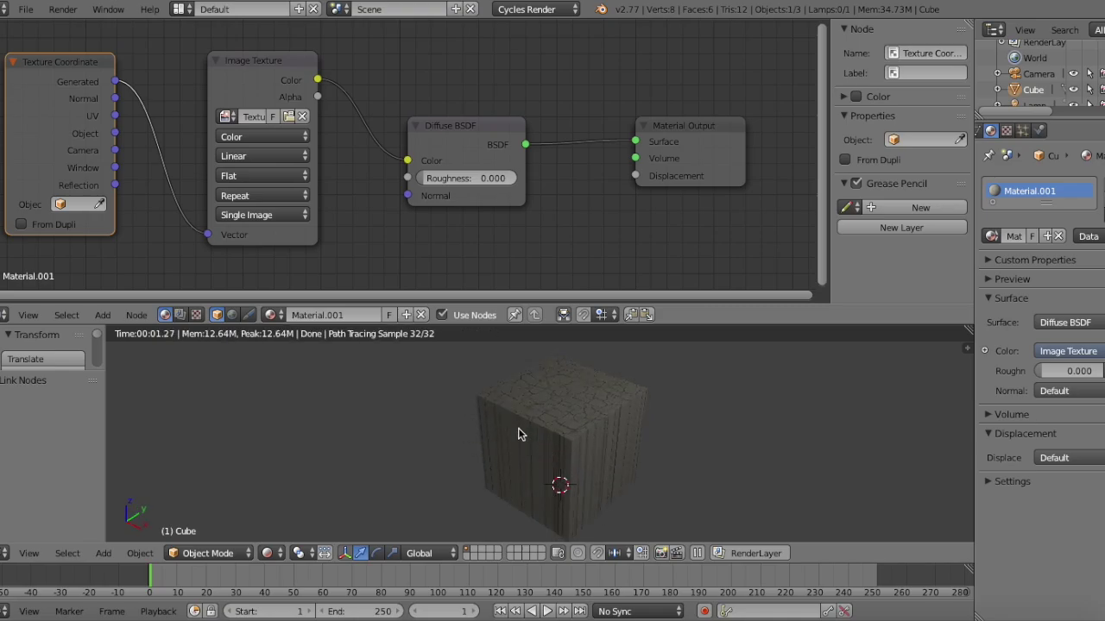
Set the Image Texture node's projection to Box and check the texture on the cube's sides.
left_click(265, 175)
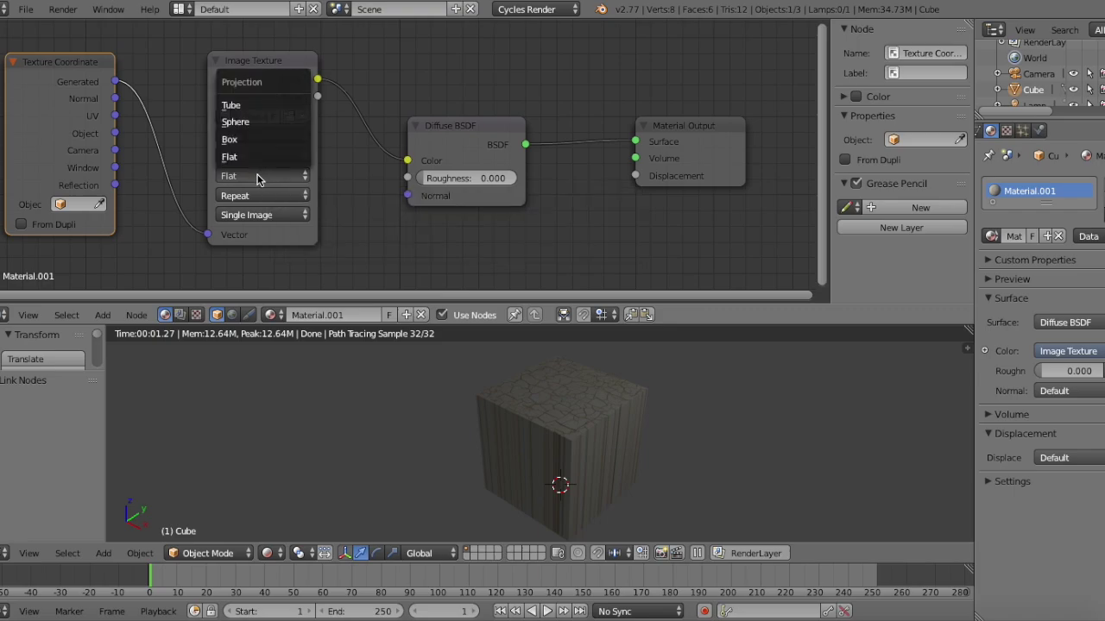
left_click(247, 139)
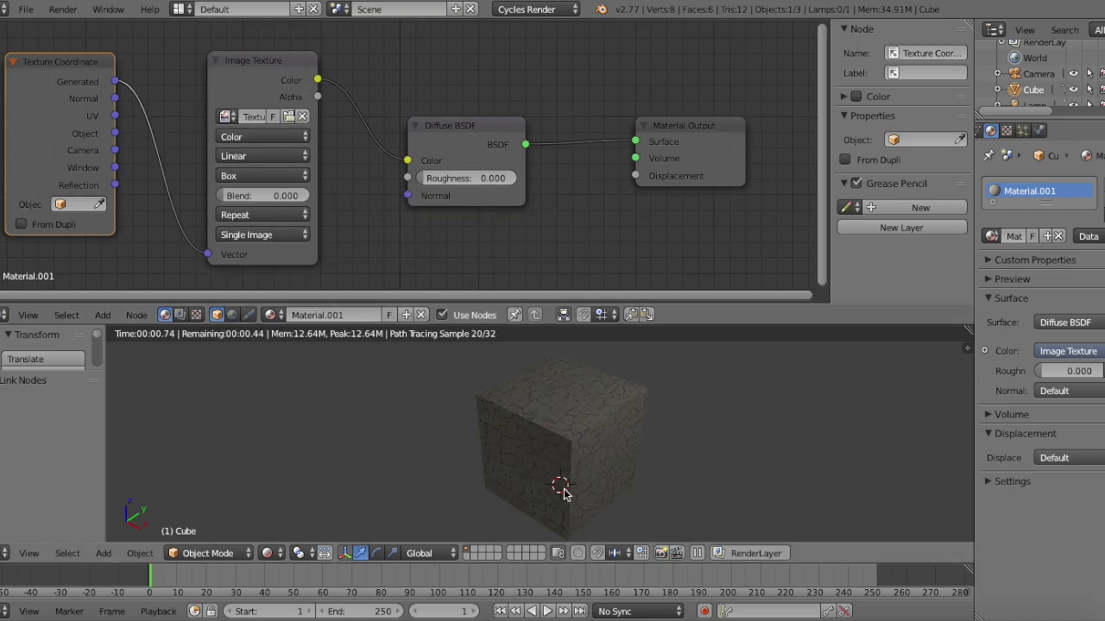
scroll(570, 453, "up", 5)
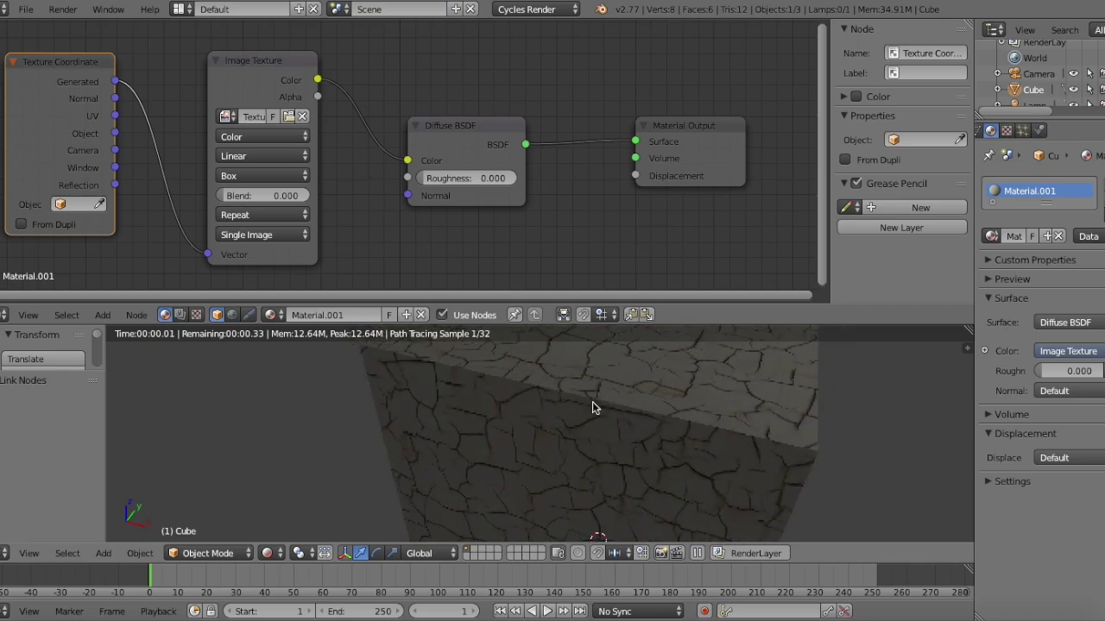
scroll(603, 423, "down", 5)
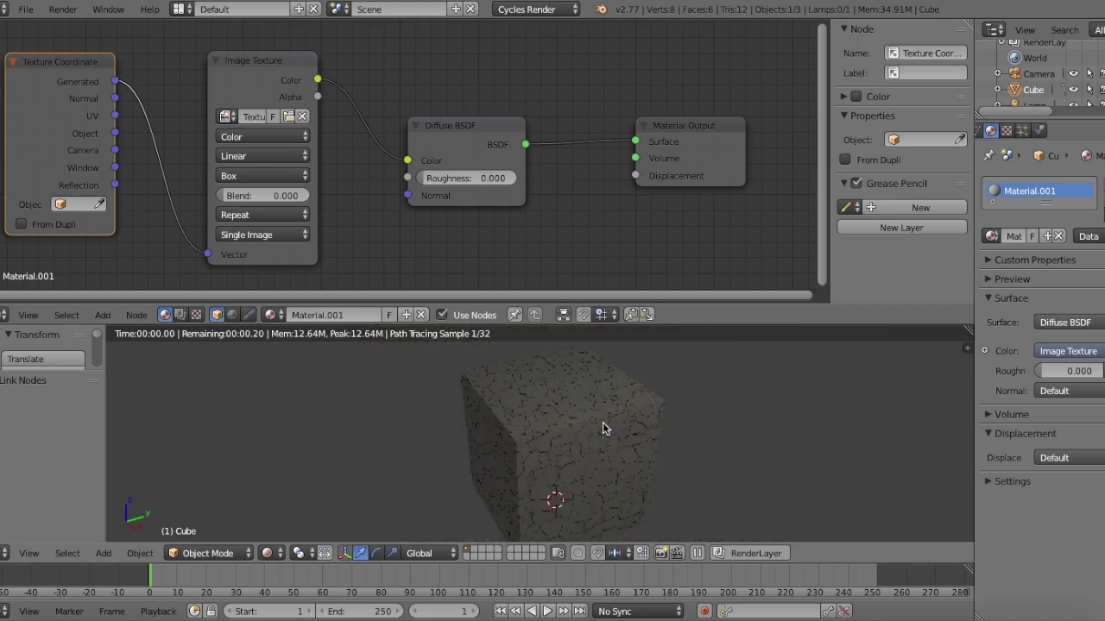
middle_click_drag(595, 435, 559, 419)
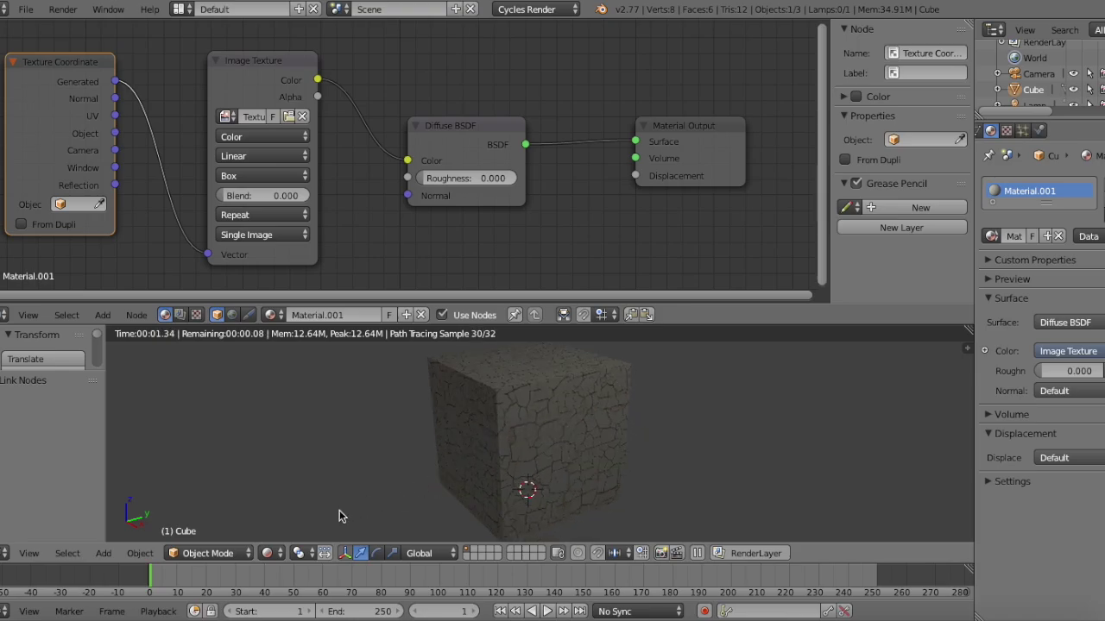
Compare the cube's texture in Material shading and in Rendered shading from a changed viewing angle.
left_click(268, 553)
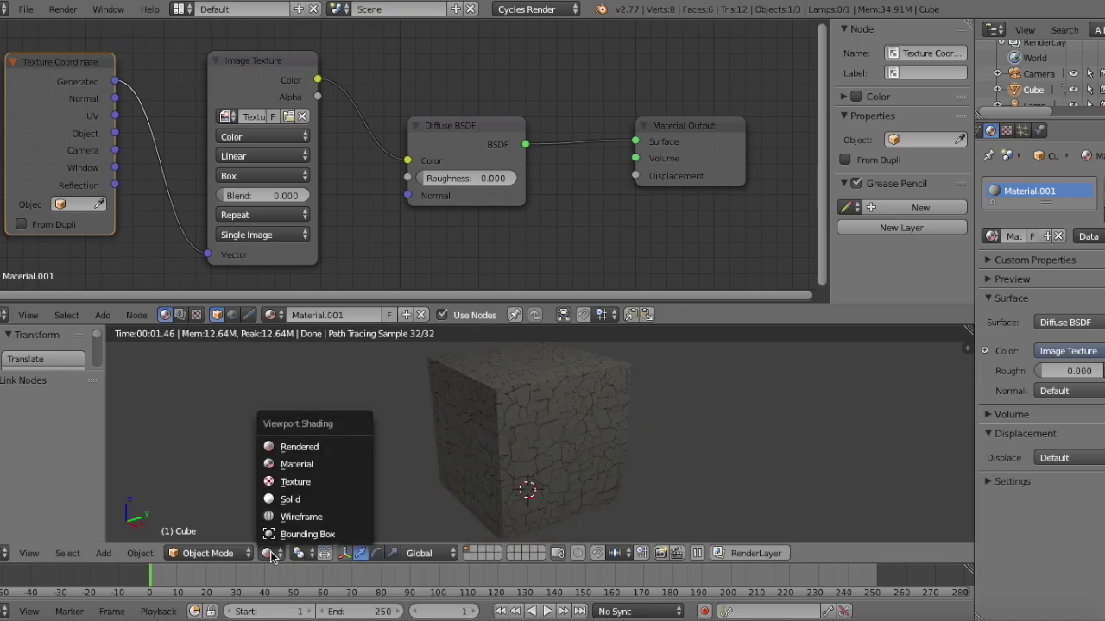
left_click(297, 466)
mouse_move(561, 442)
middle_mouse_down()
mouse_move(552, 435)
mouse_move(564, 422)
middle_mouse_up()
middle_click_drag(541, 368, 516, 332)
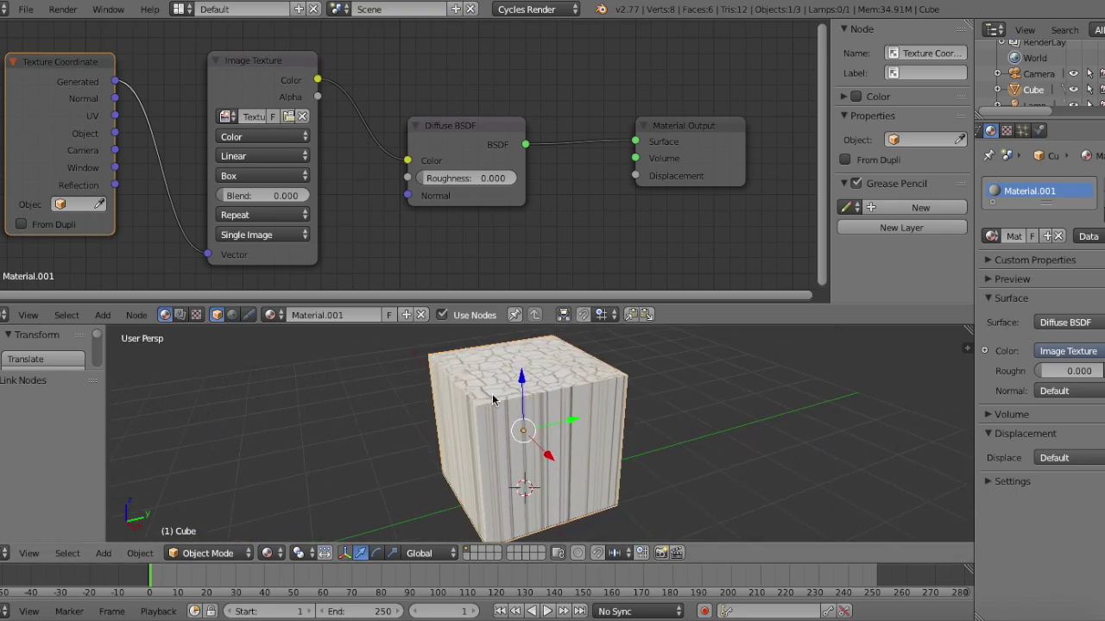
left_click(271, 553)
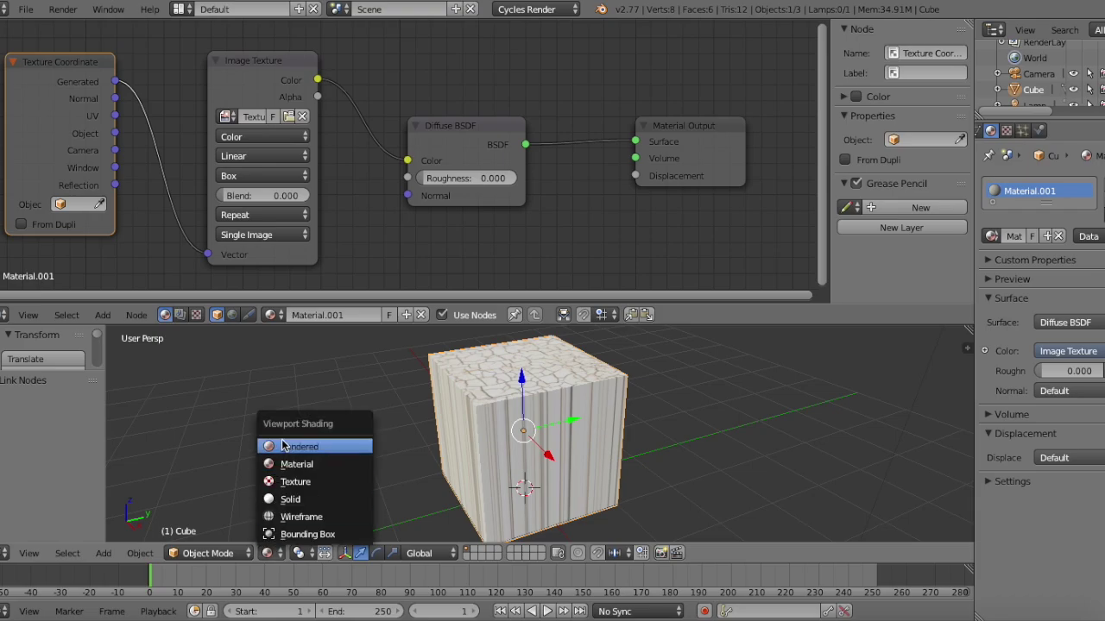
left_click(320, 446)
left_click(61, 10)
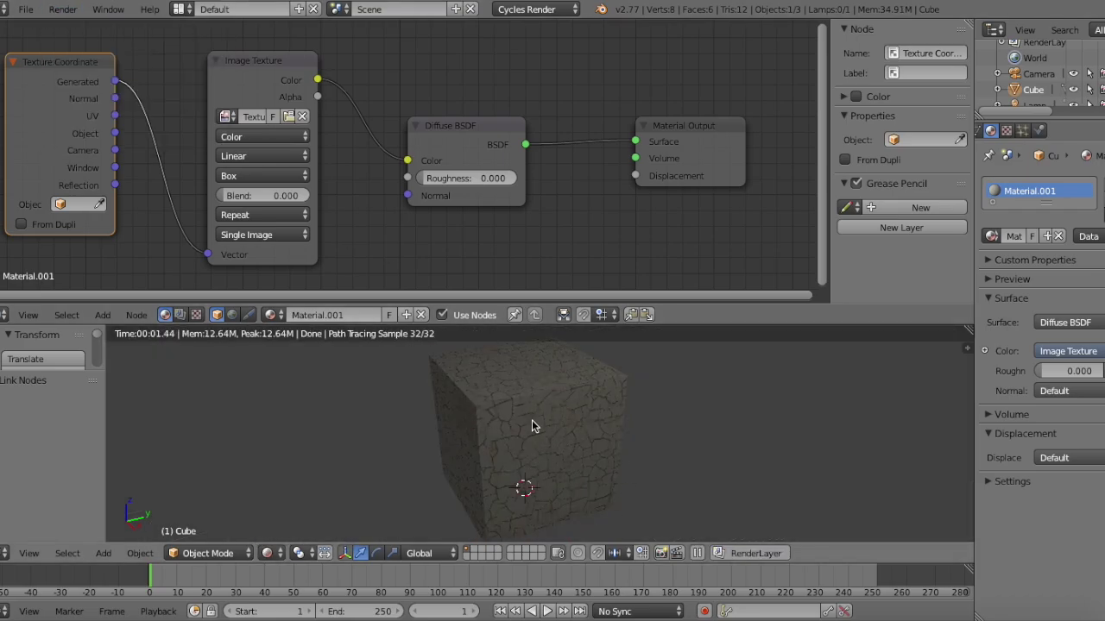
scroll(532, 420, "down", 2)
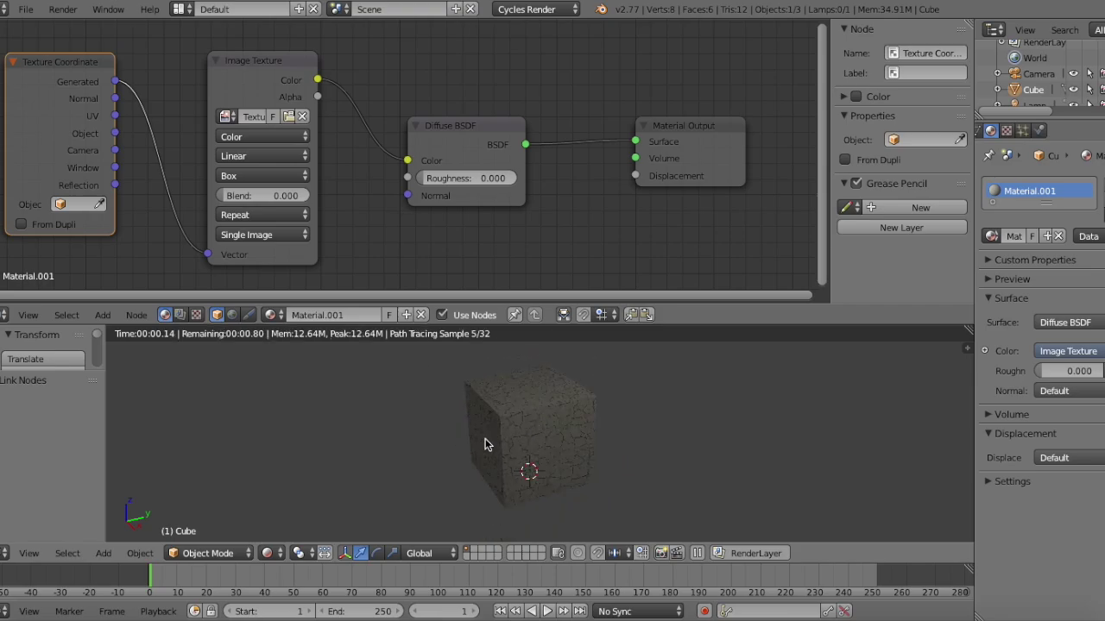
Switch the 3D view back to Material shading.
left_click(29, 553)
left_click(30, 555)
left_click(30, 555)
mouse_move(140, 553)
left_click(270, 553)
left_click(281, 461)
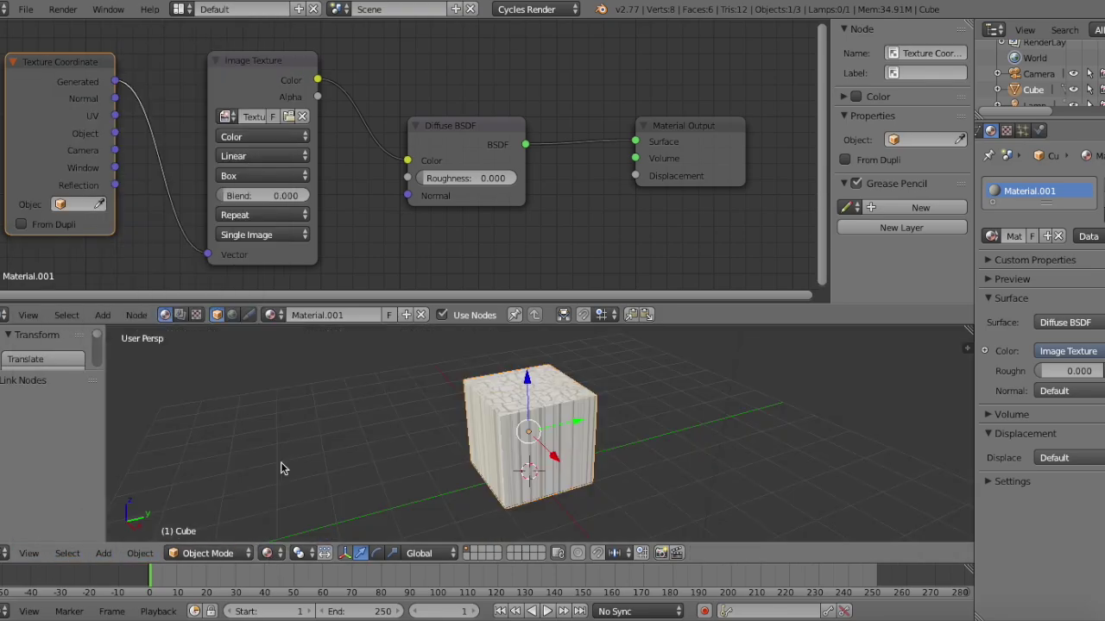
Add a mesh plane under the cube and scale it up by a factor of about 10.15 as a floor.
left_click(38, 555)
mouse_move(105, 557)
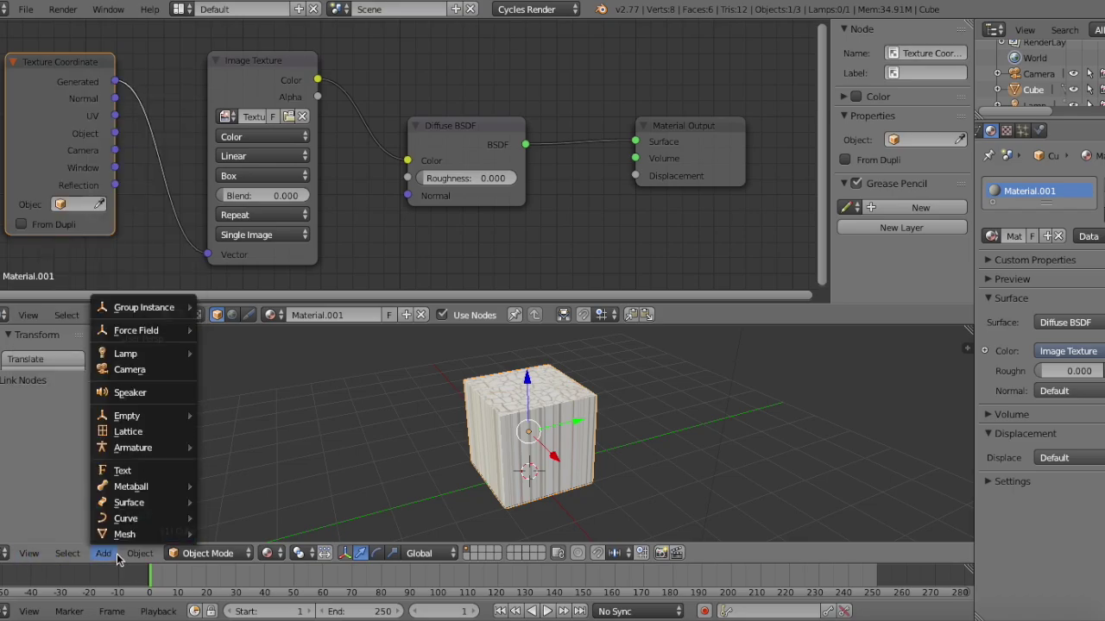
mouse_move(136, 535)
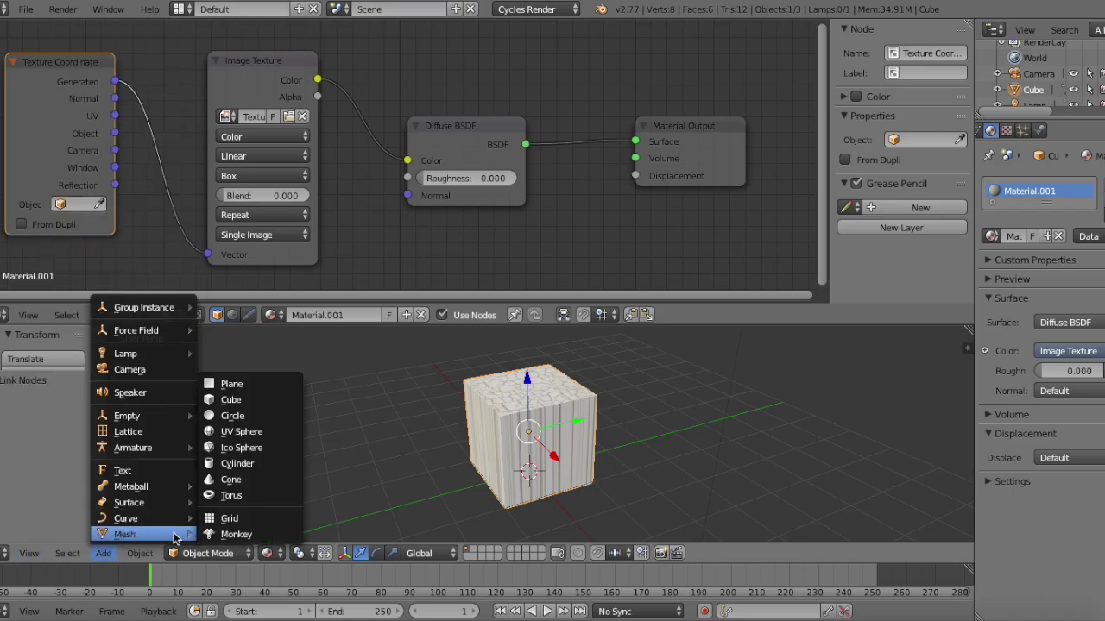
left_click(232, 387)
scroll(533, 436, "down", 2)
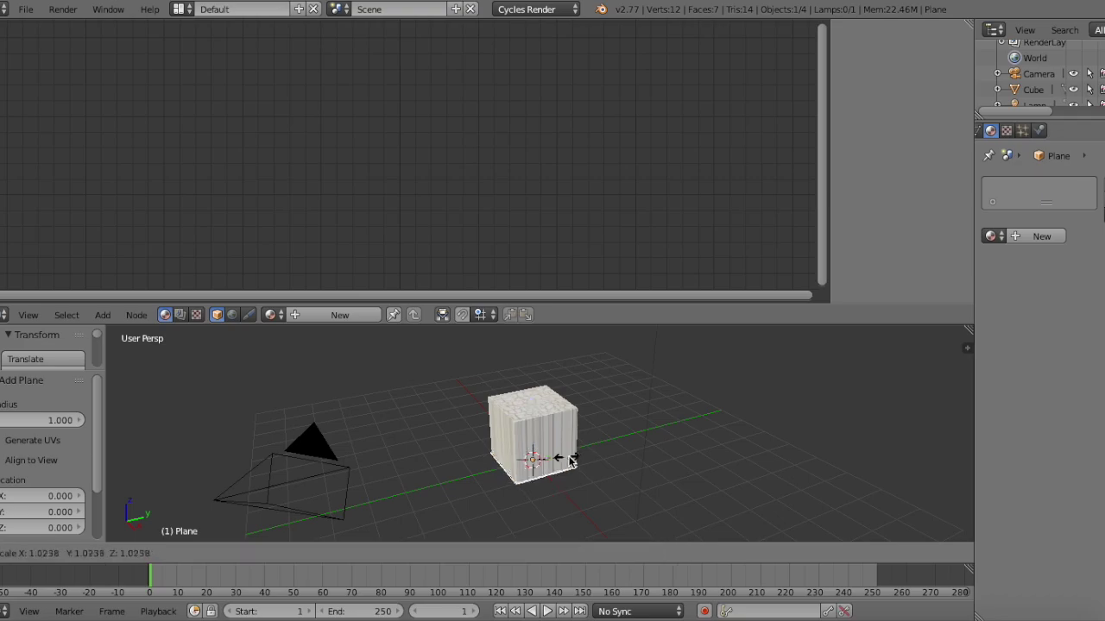
key("s")
left_click(807, 460)
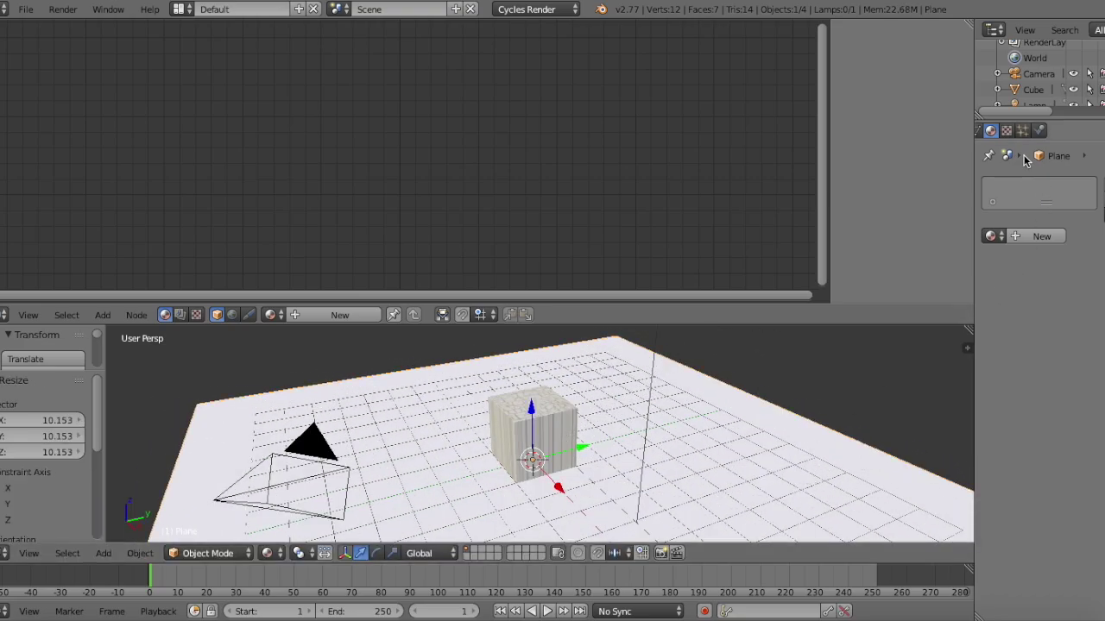
Create a new material for the plane, add an Image Texture node and connect its Color output to the Diffuse BSDF Color input.
left_click(1040, 236)
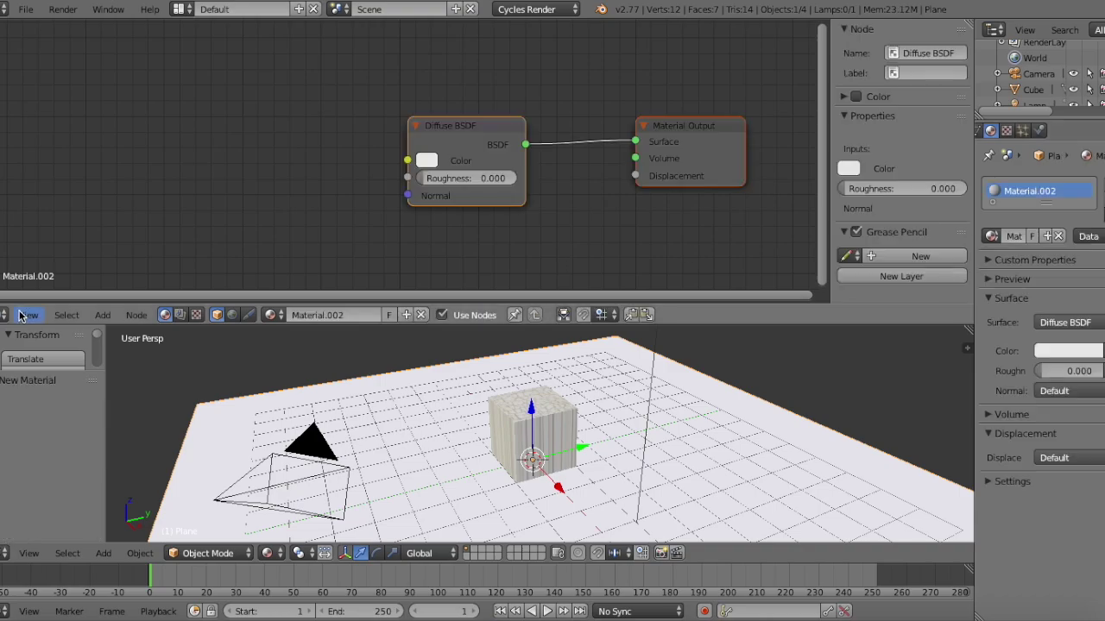
middle_click_drag(460, 207, 367, 231)
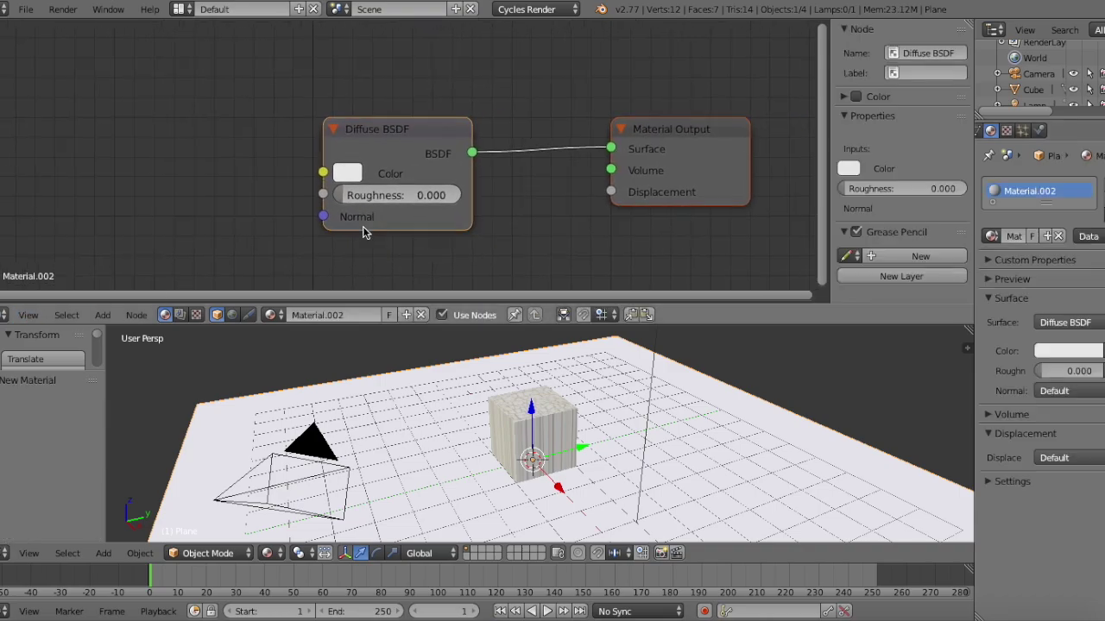
left_click(102, 315)
mouse_move(123, 282)
mouse_move(134, 234)
left_click(204, 233)
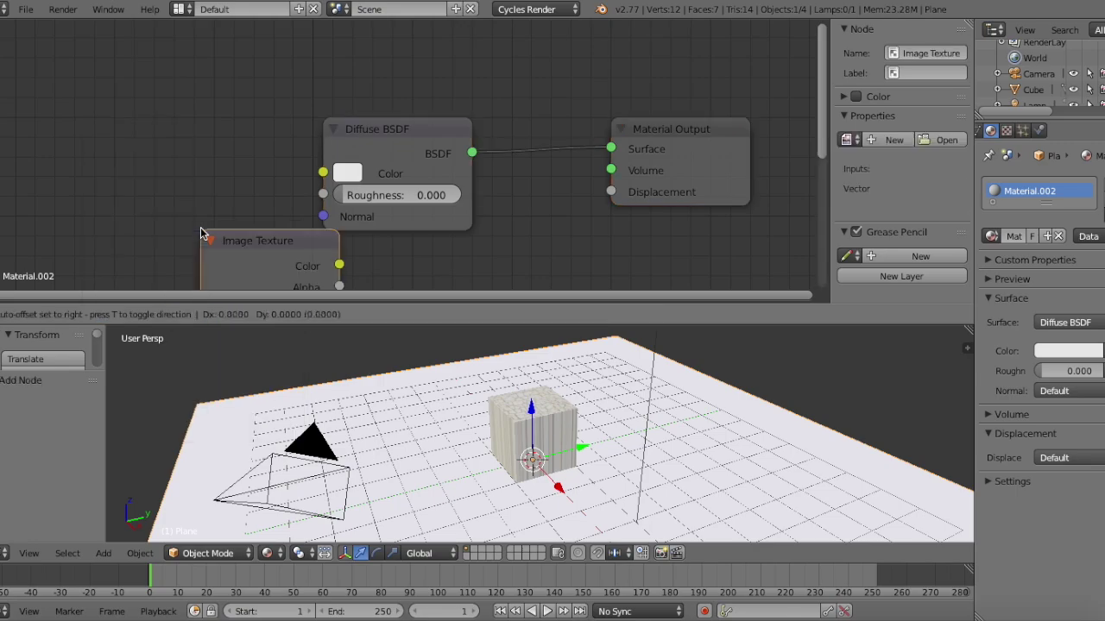
left_click(110, 47)
left_click_drag(252, 82, 323, 173)
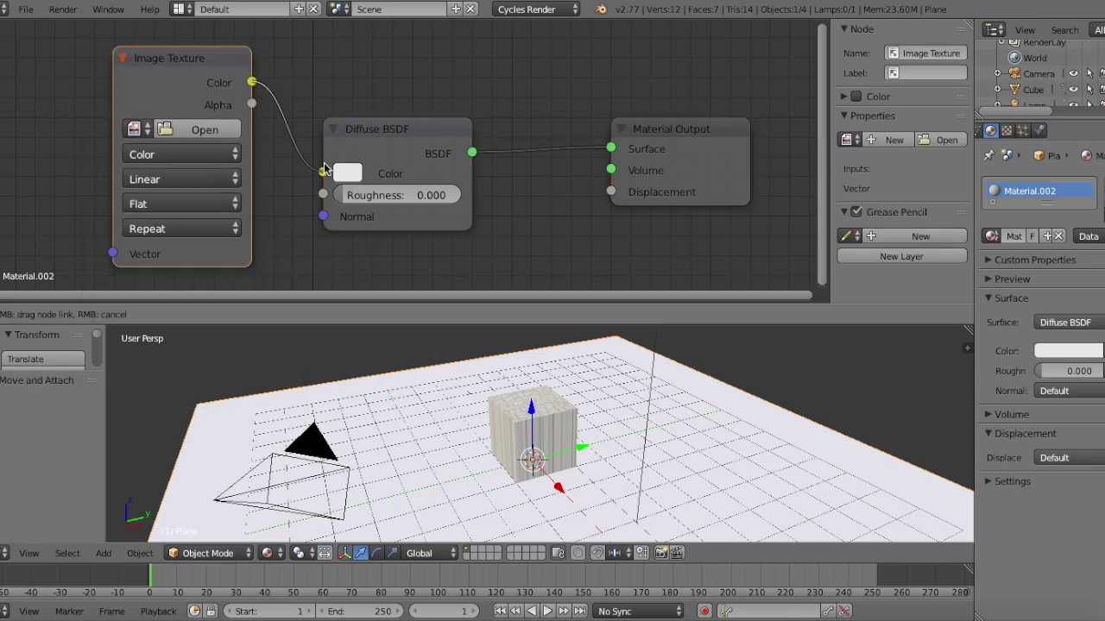
Switch to Rendered shading and load Texture (Concrete).jpg from the Desktop folder Textures for Blender into the plane's Image Texture node.
left_click(269, 553)
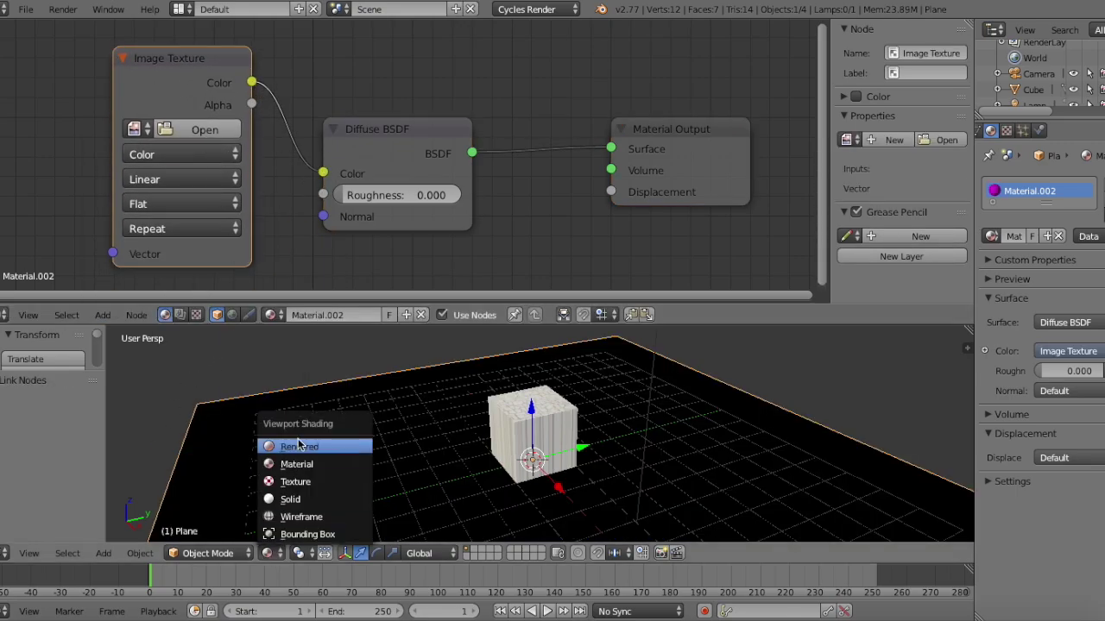
left_click(296, 448)
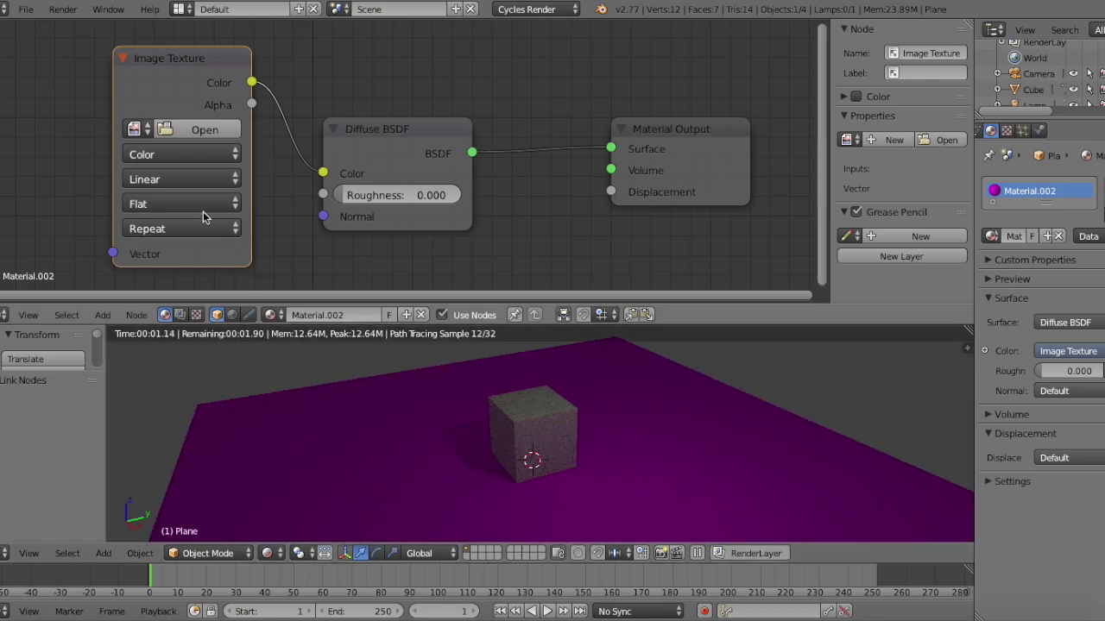
left_click(177, 129)
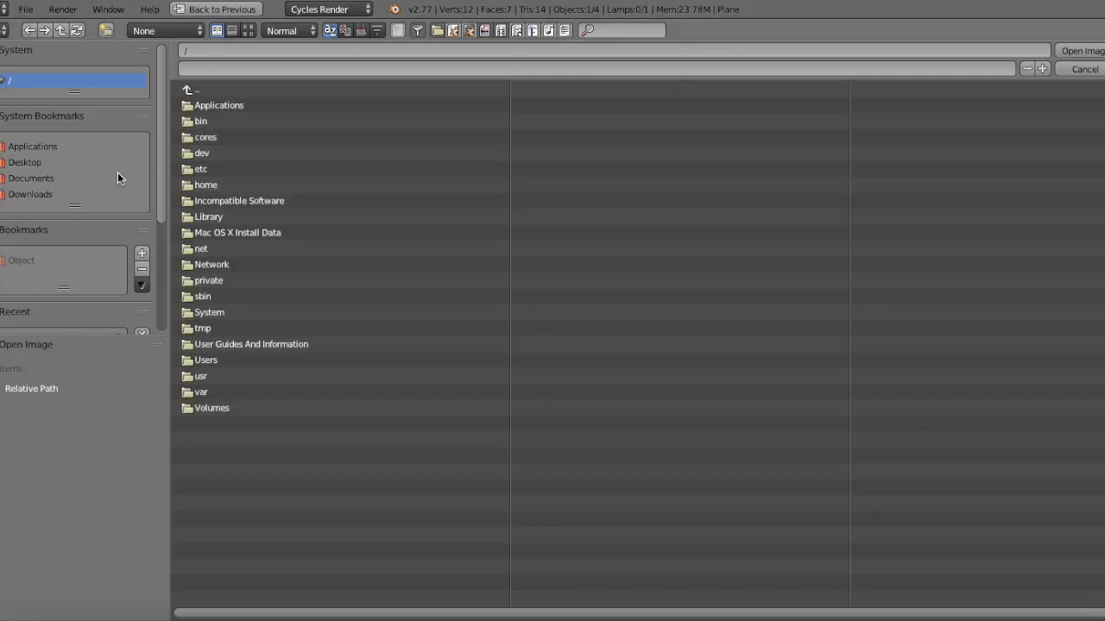
left_click(50, 166)
left_click(262, 375)
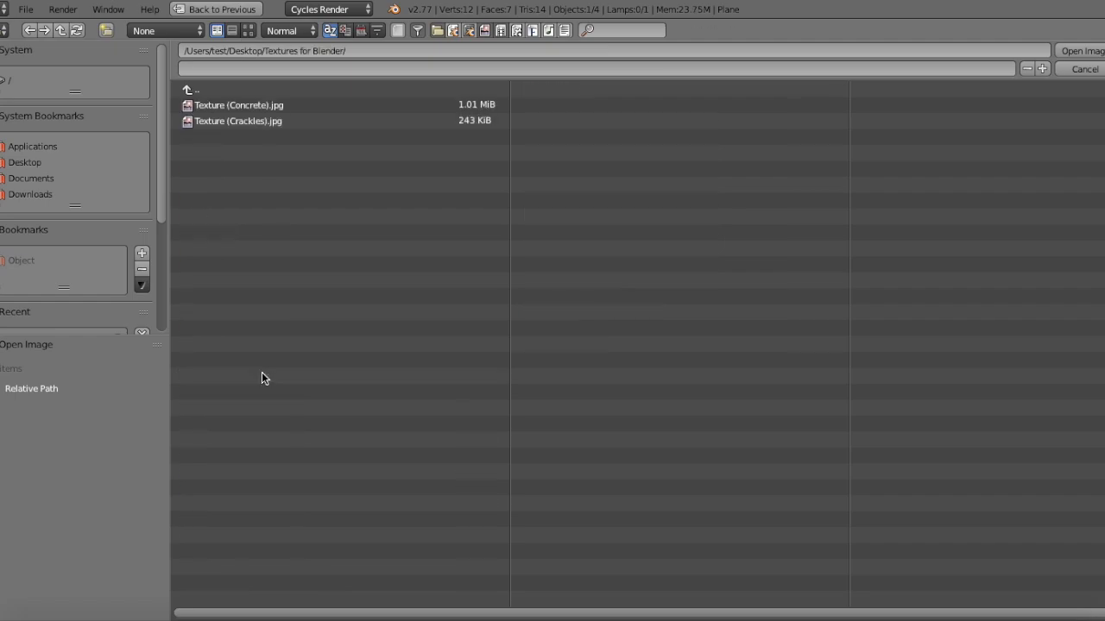
double_click(204, 105)
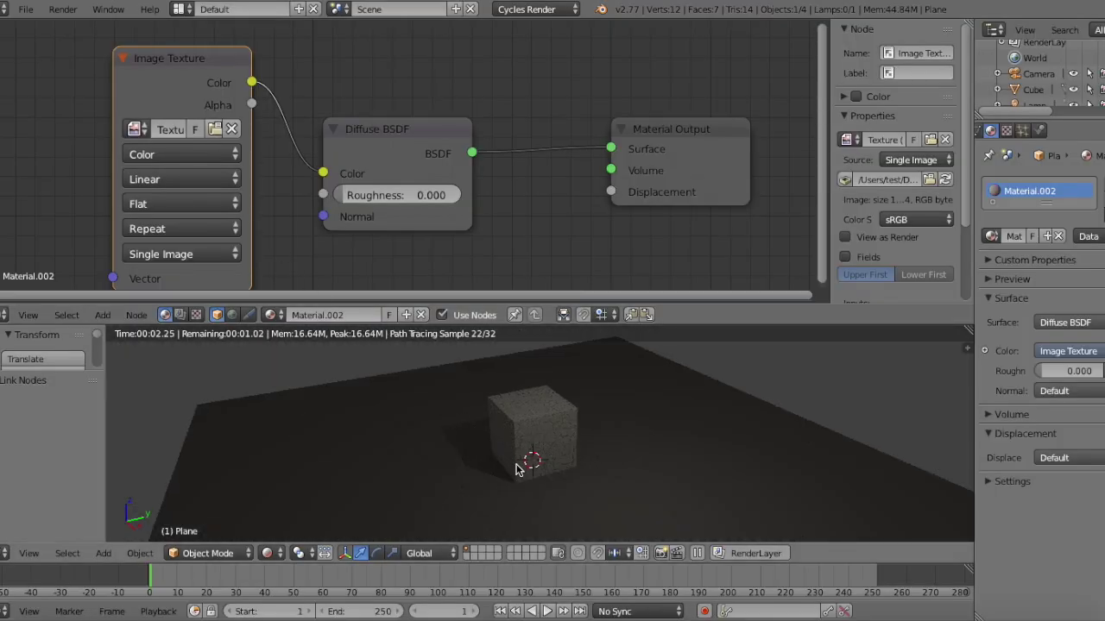
Add a Texture Coordinate node to the plane's material and connect its Generated output to the Image Texture Vector input.
middle_click_drag(380, 237, 538, 218)
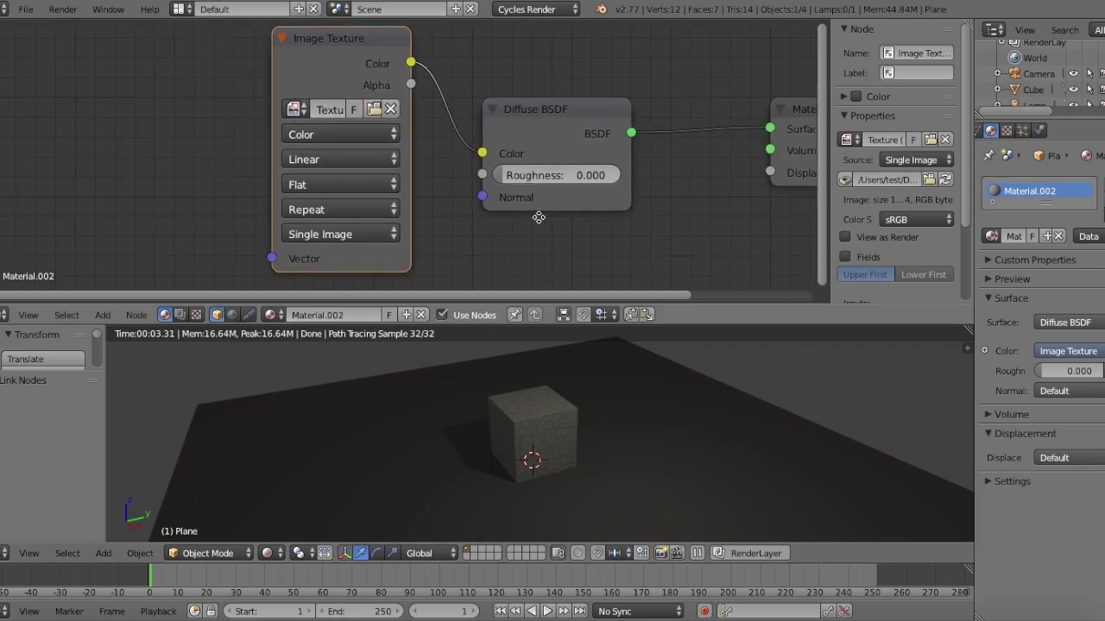
left_click(102, 315)
mouse_move(148, 289)
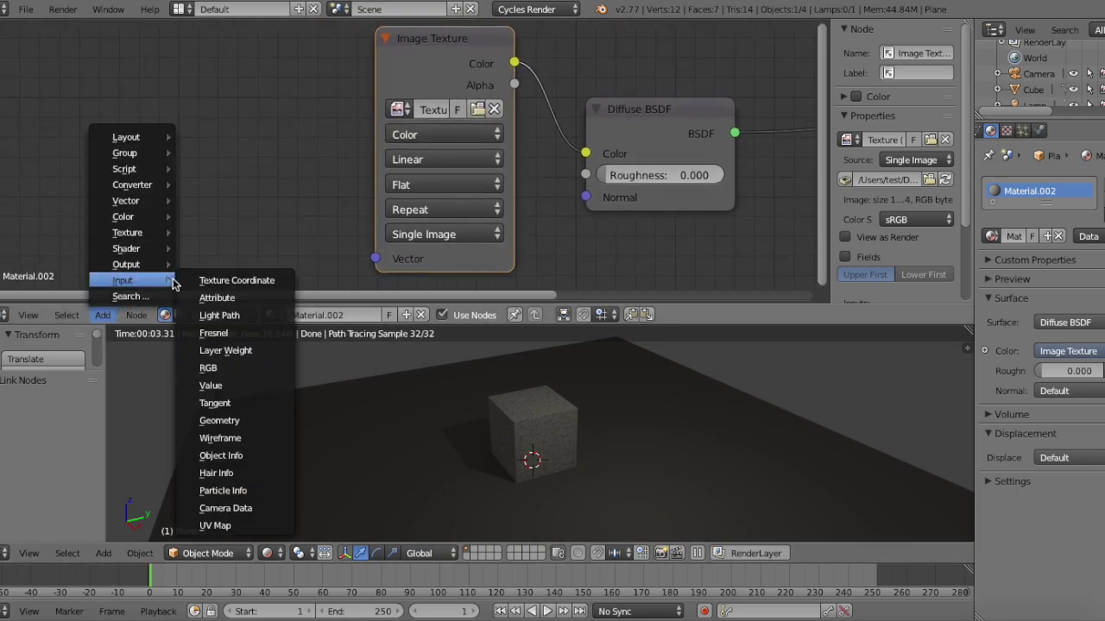
left_click(220, 281)
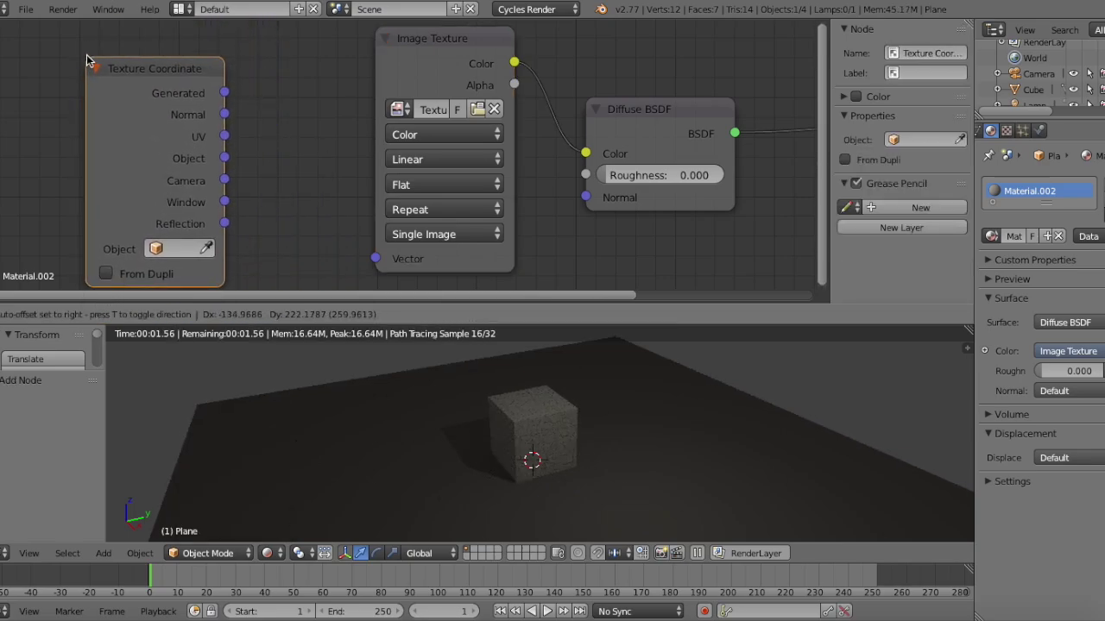
left_click(98, 52)
left_click_drag(236, 82, 375, 258)
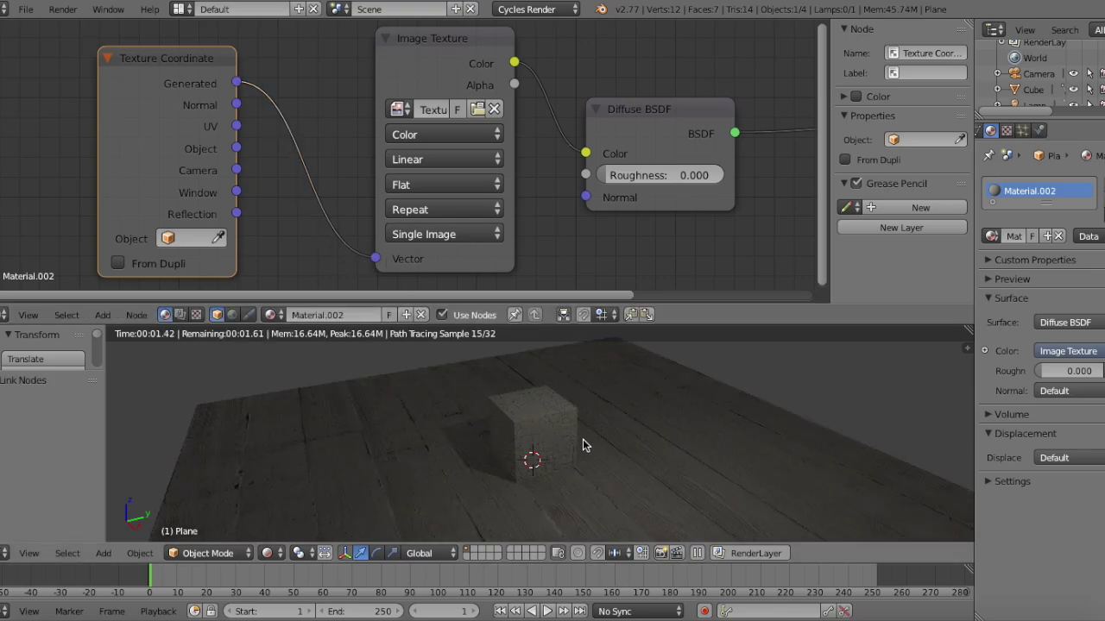
Examine the textured plane and cube from several angles and close up, and review the plane material's full node chain.
scroll(583, 440, "up", 3)
scroll(582, 439, "left", 5)
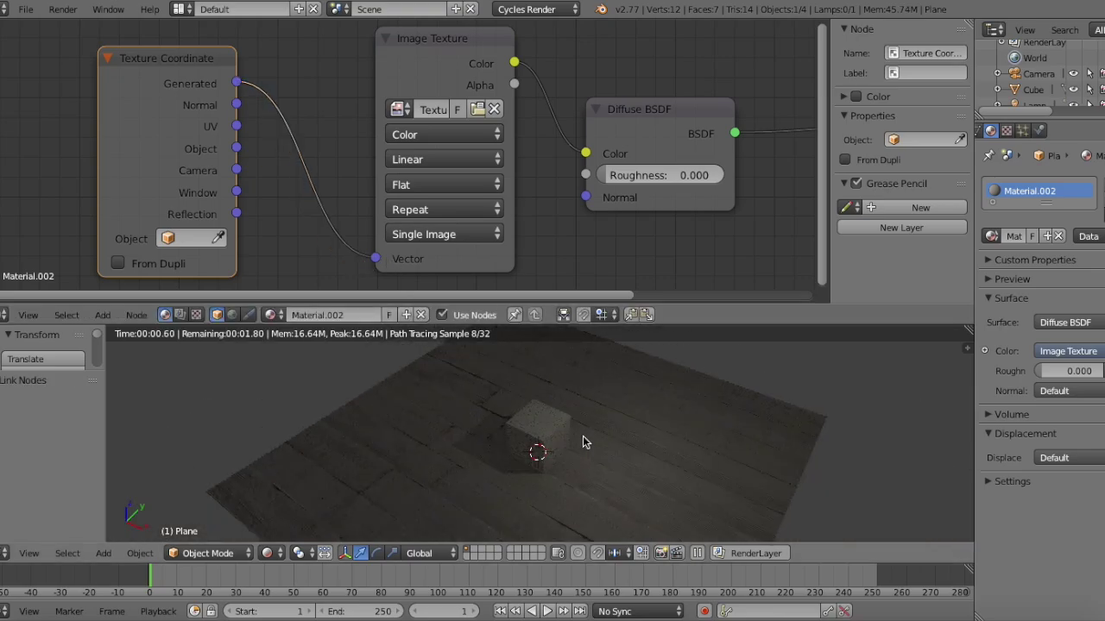
scroll(582, 436, "right", 5)
scroll(575, 434, "left", 8)
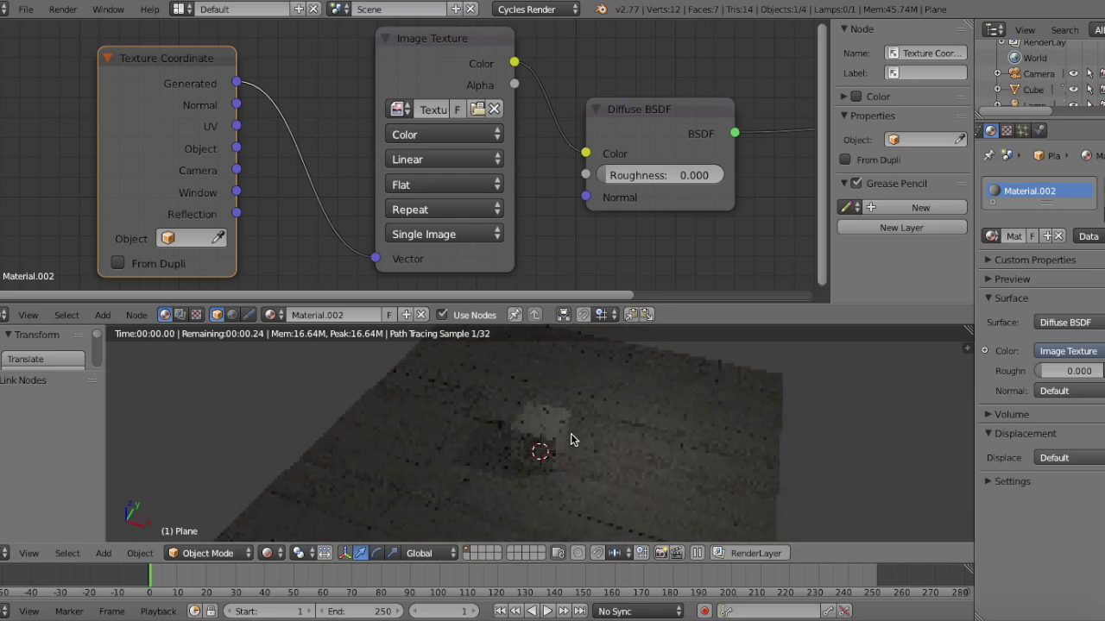
scroll(570, 433, "left", 5)
scroll(570, 440, "right", 5)
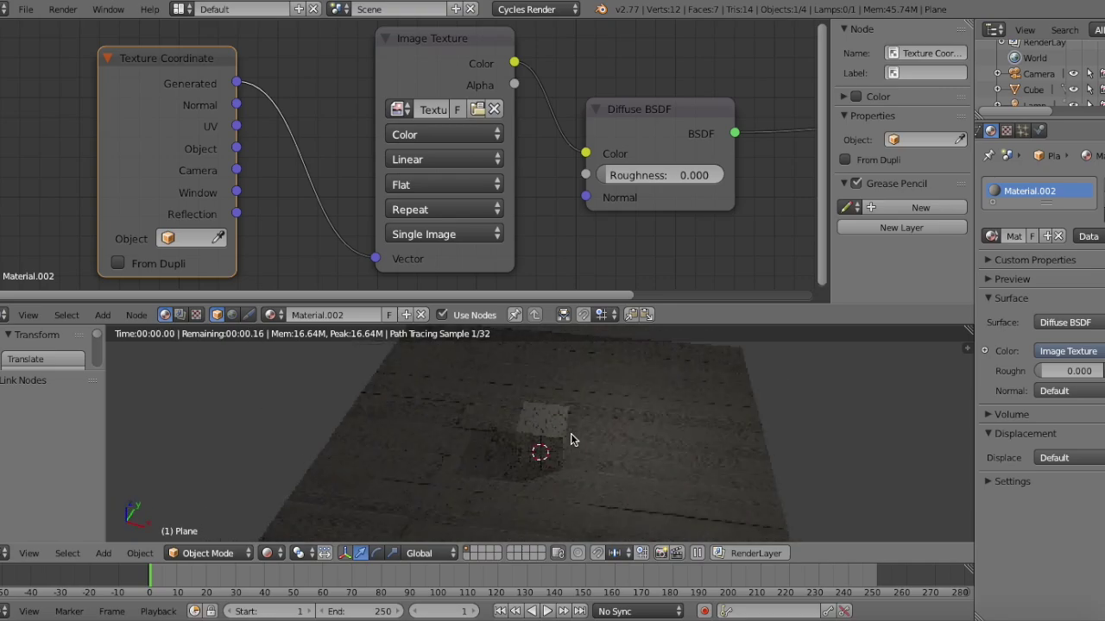
scroll(571, 441, "right", 4)
scroll(552, 439, "down", 5)
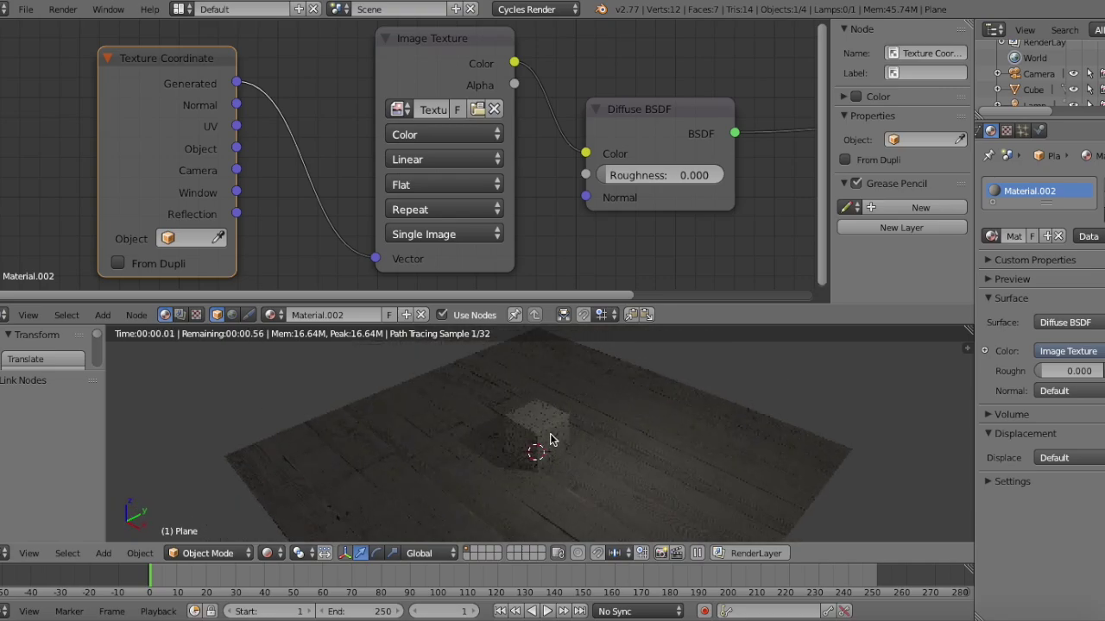
scroll(553, 435, "up", 8)
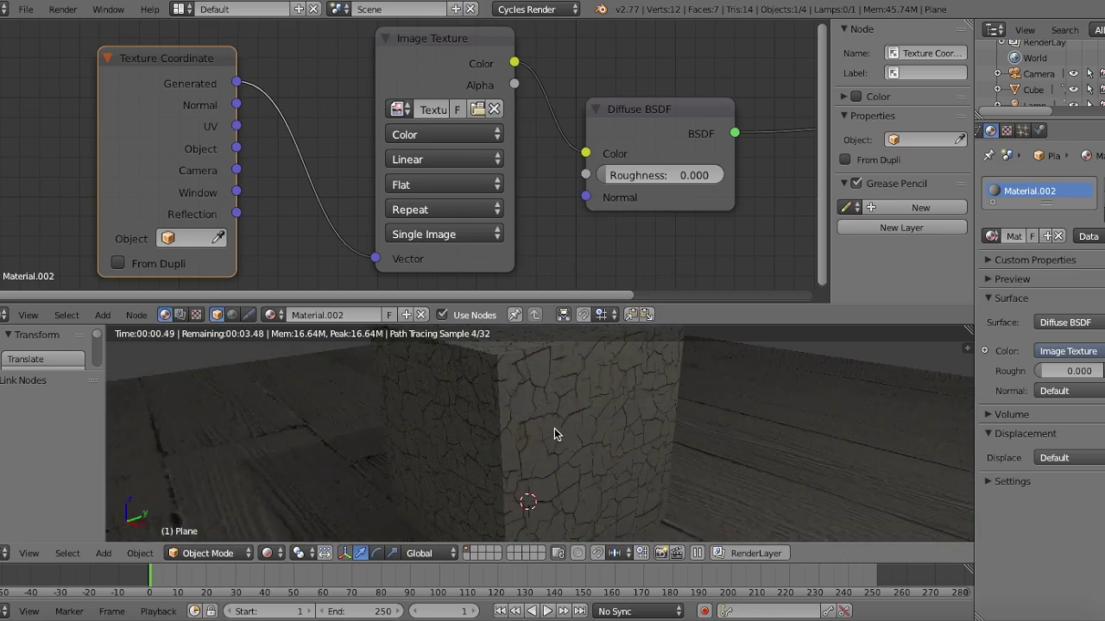
scroll(554, 434, "down", 4)
scroll(554, 434, "down", 3)
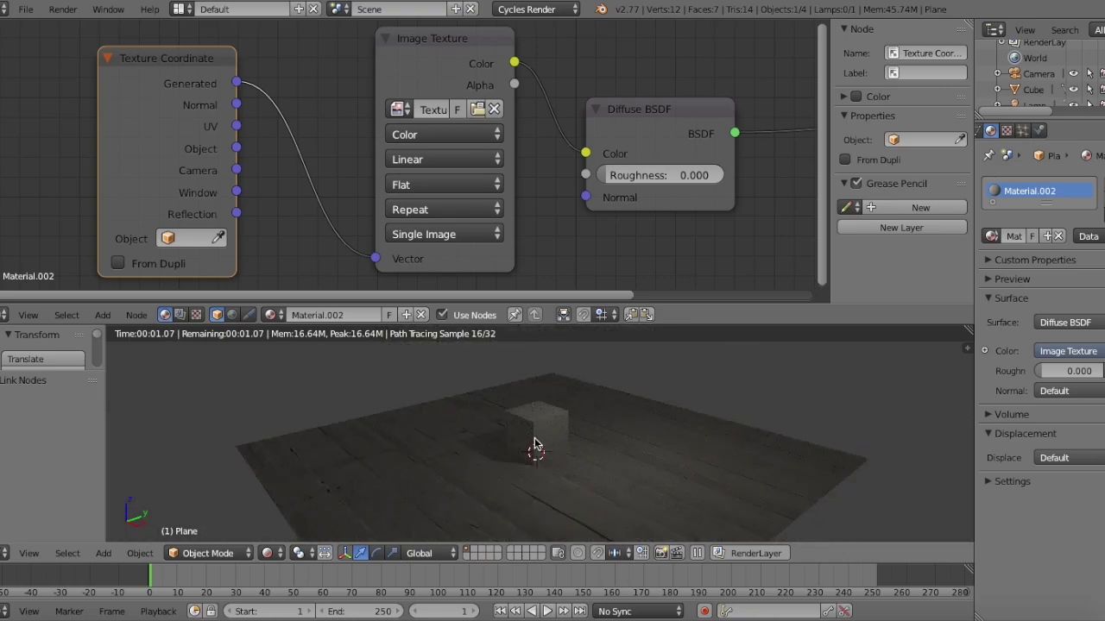
scroll(449, 448, "down", 1, "shift")
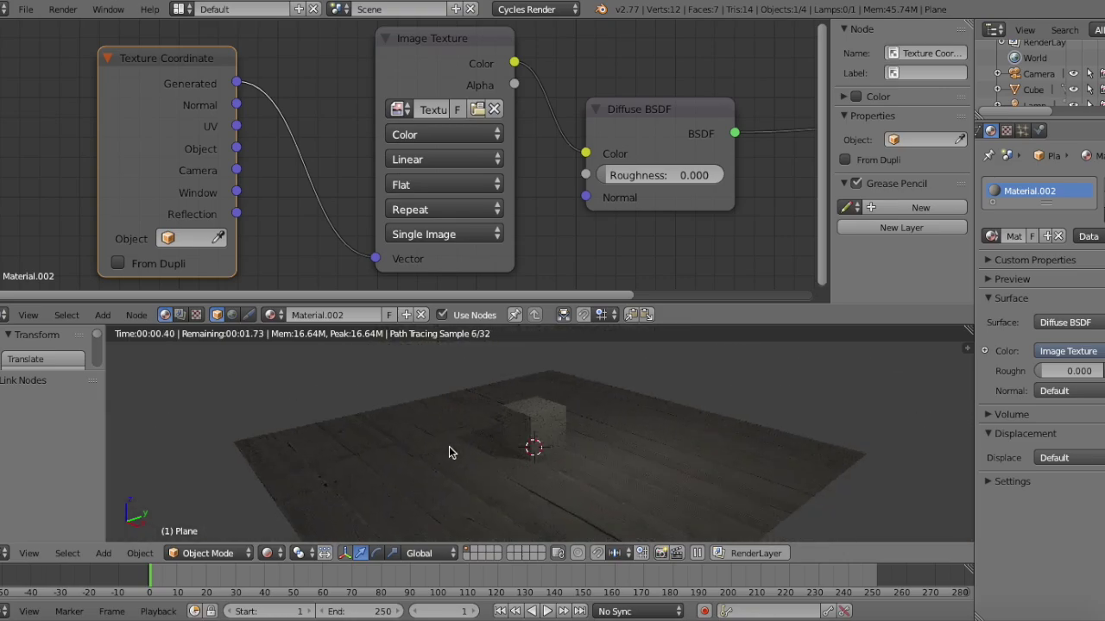
middle_click_drag(542, 469, 510, 436)
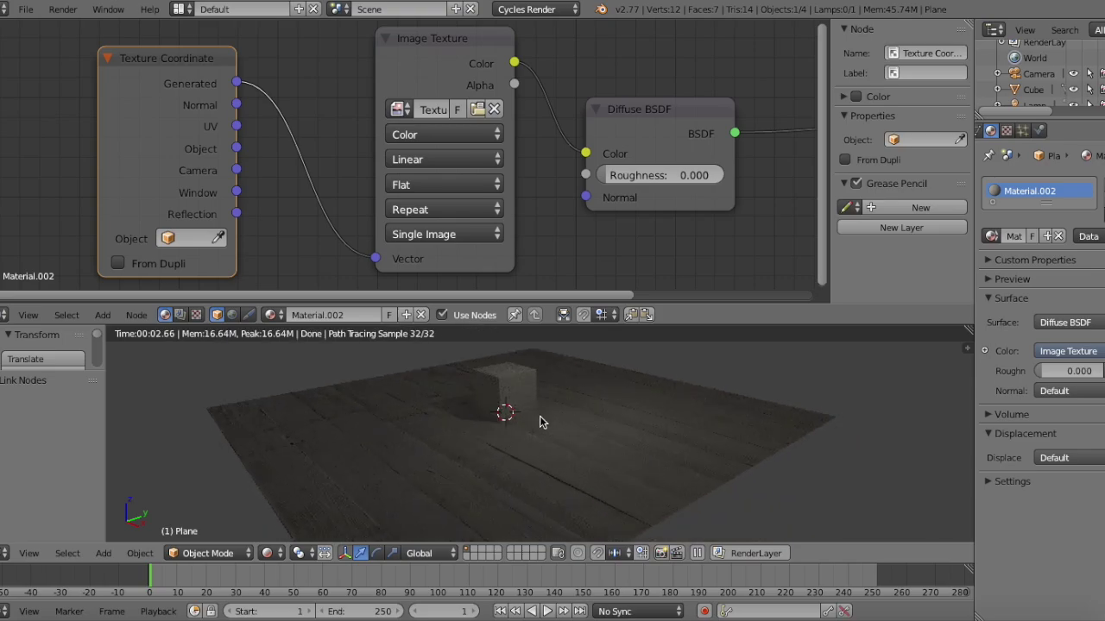
scroll(466, 220, "down", 2)
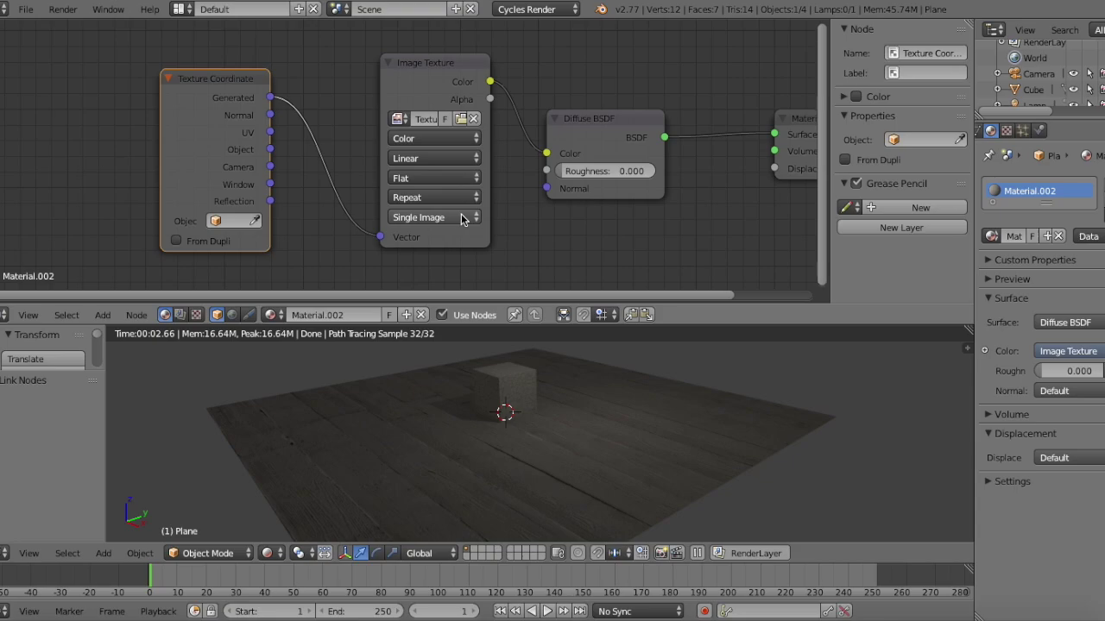
middle_click_drag(599, 244, 463, 250)
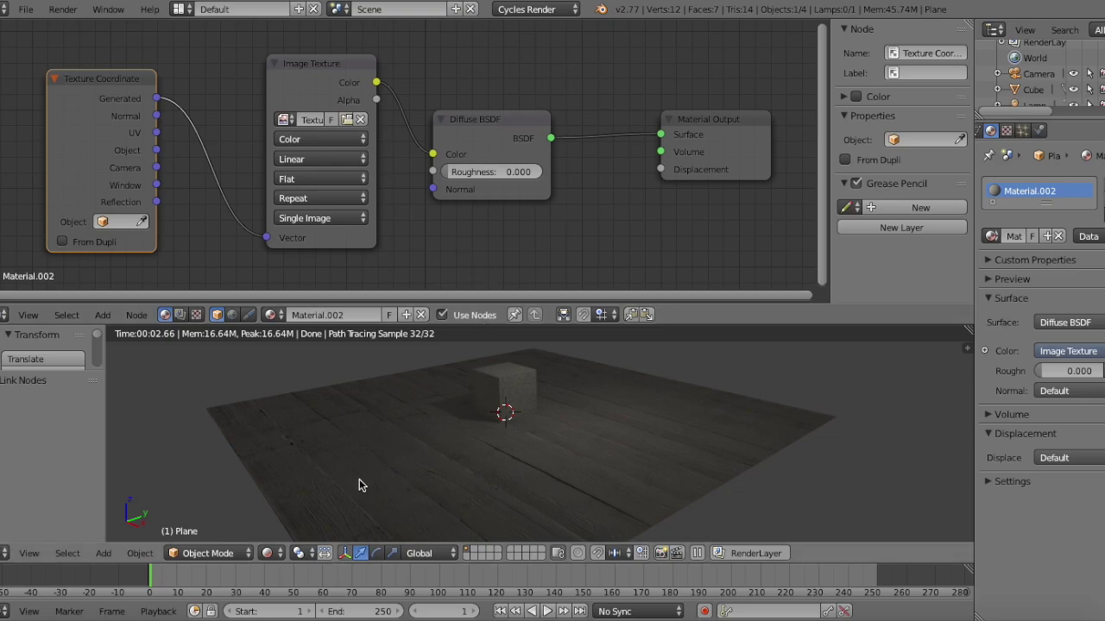
scroll(476, 429, "up", 5)
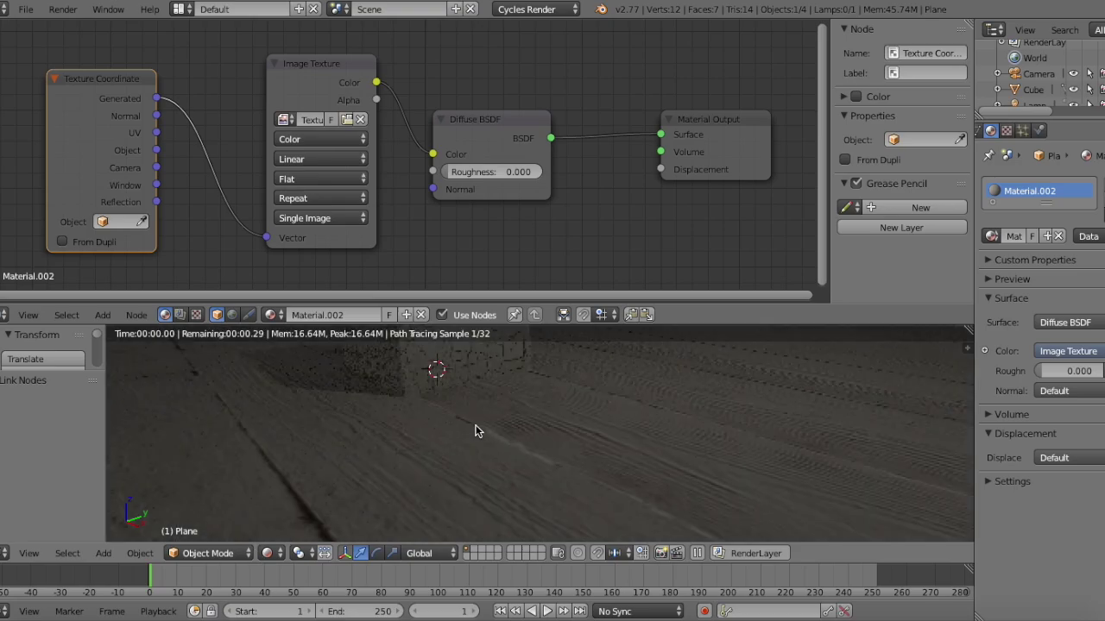
middle_click_drag(424, 473, 454, 409)
scroll(453, 408, "up", 3)
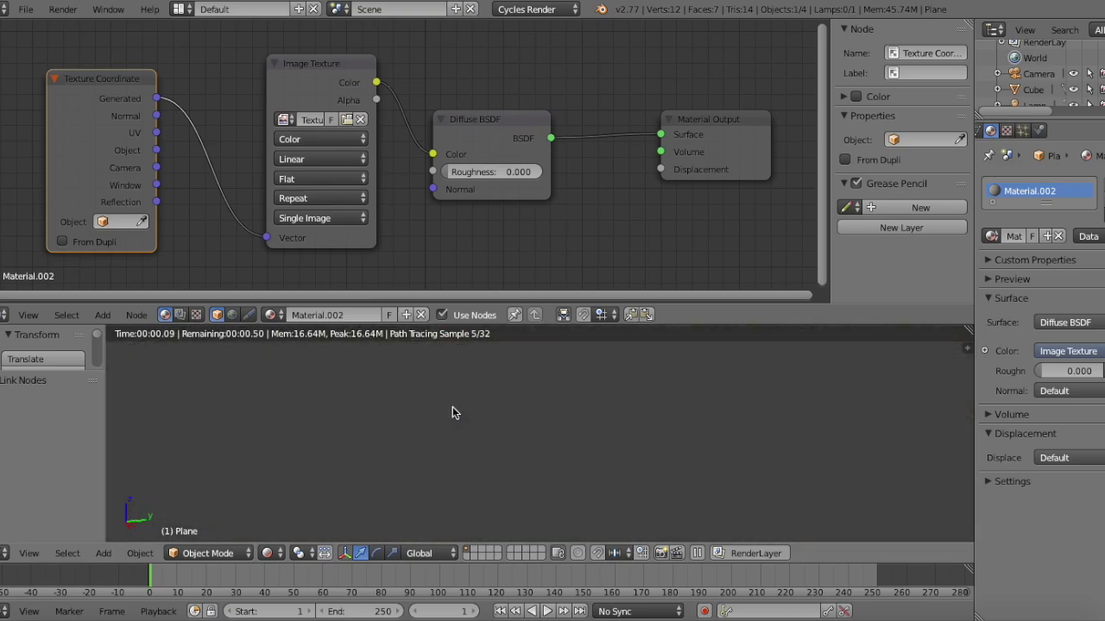
Inspect the rendered floor plane's plank texture around the cube, from the whole plane down to low, close viewing angles.
scroll(453, 405, "down", 8)
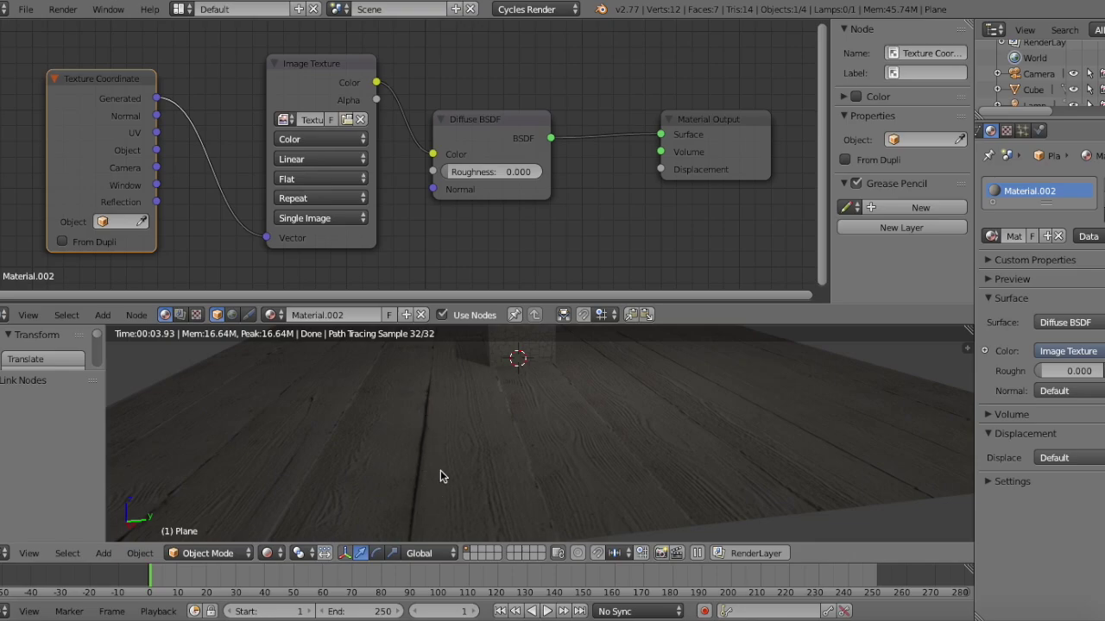
scroll(427, 458, "down", 8)
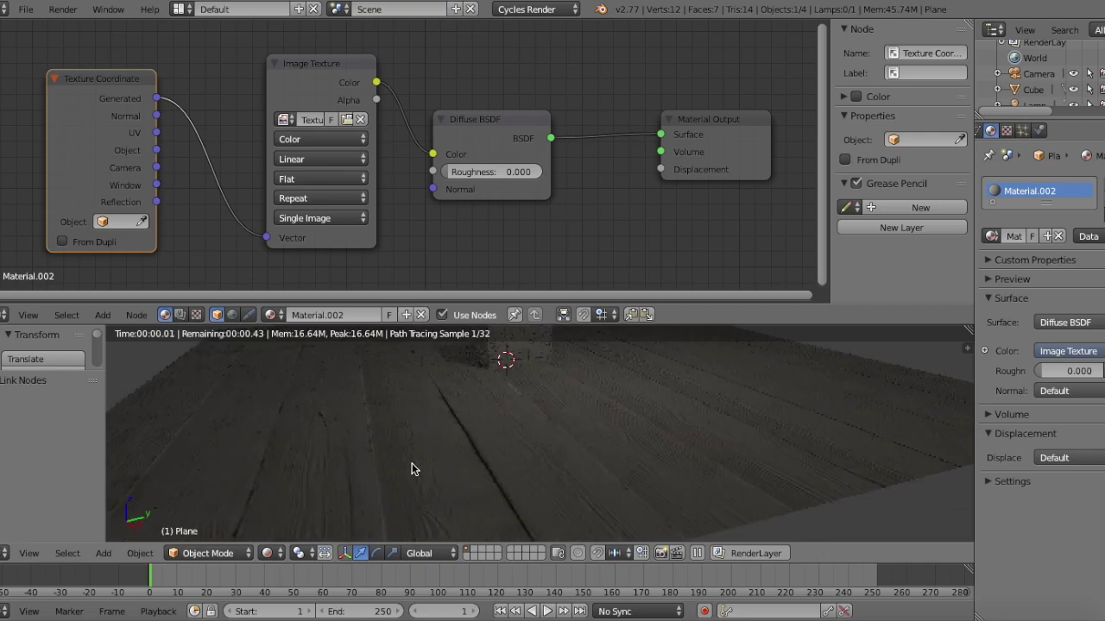
middle_click_drag(427, 459, 436, 453)
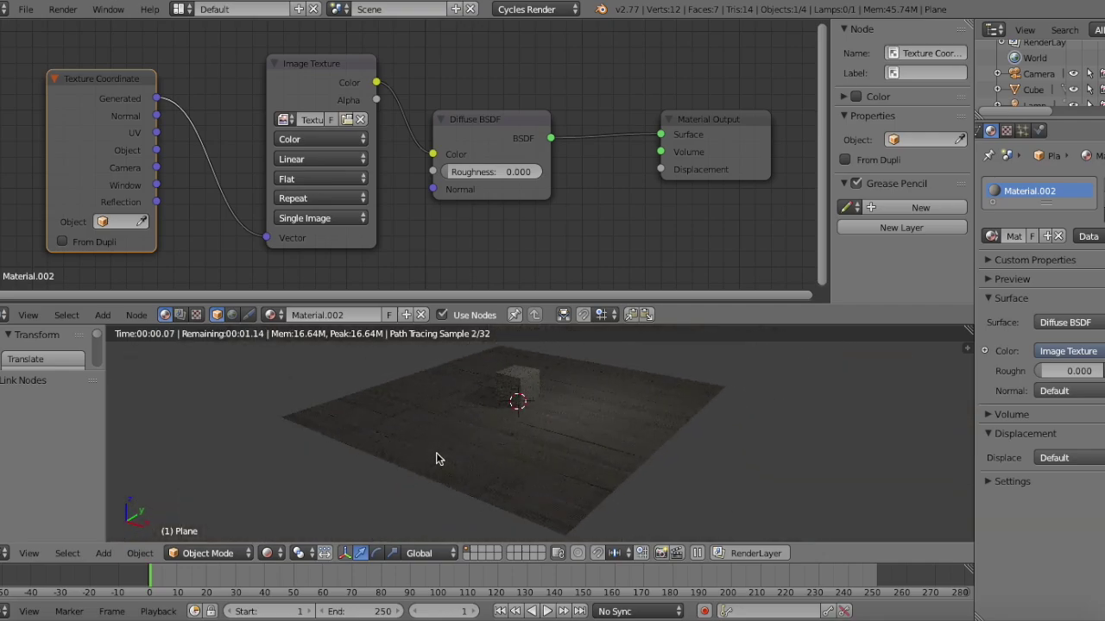
scroll(437, 452, "up", 5)
scroll(437, 451, "left", 5)
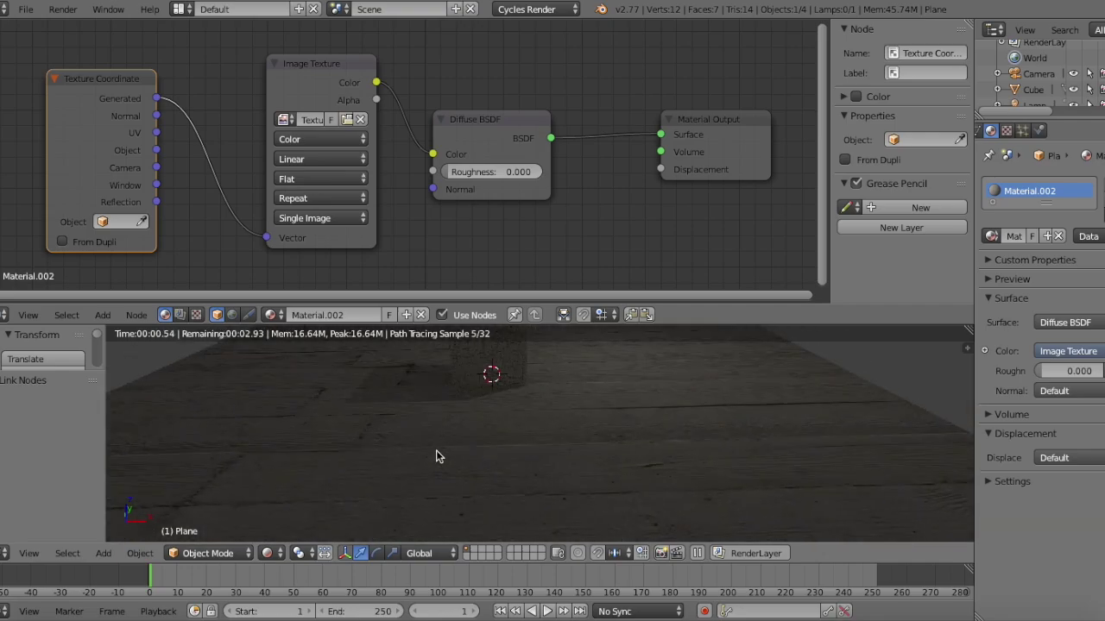
scroll(431, 455, "down", 2)
middle_click_drag(436, 456, 451, 477)
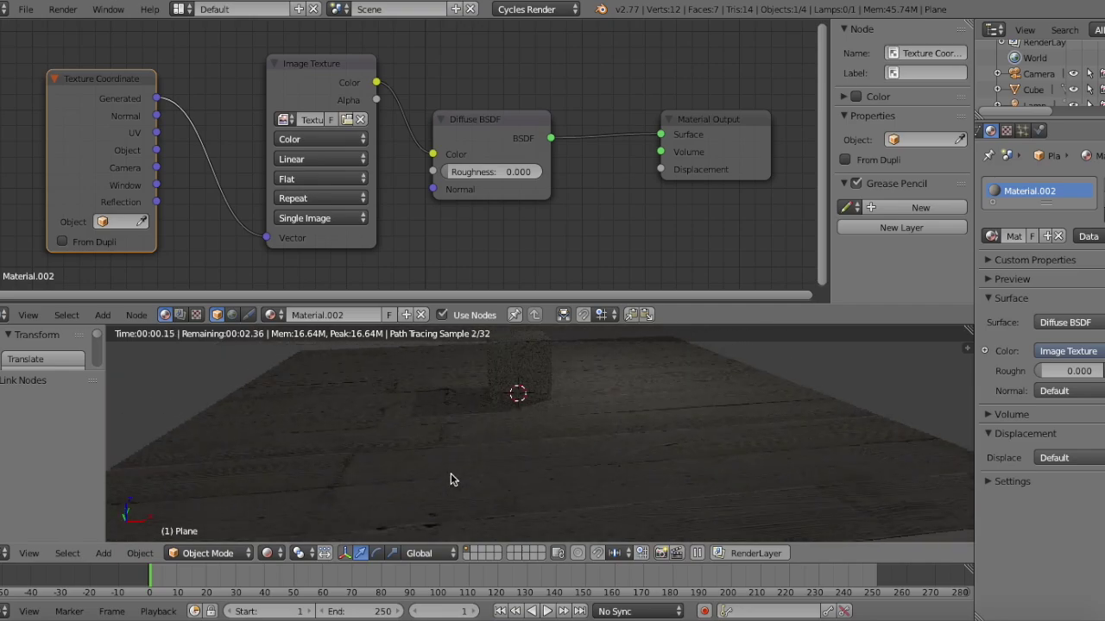
middle_click_drag(449, 473, 438, 466)
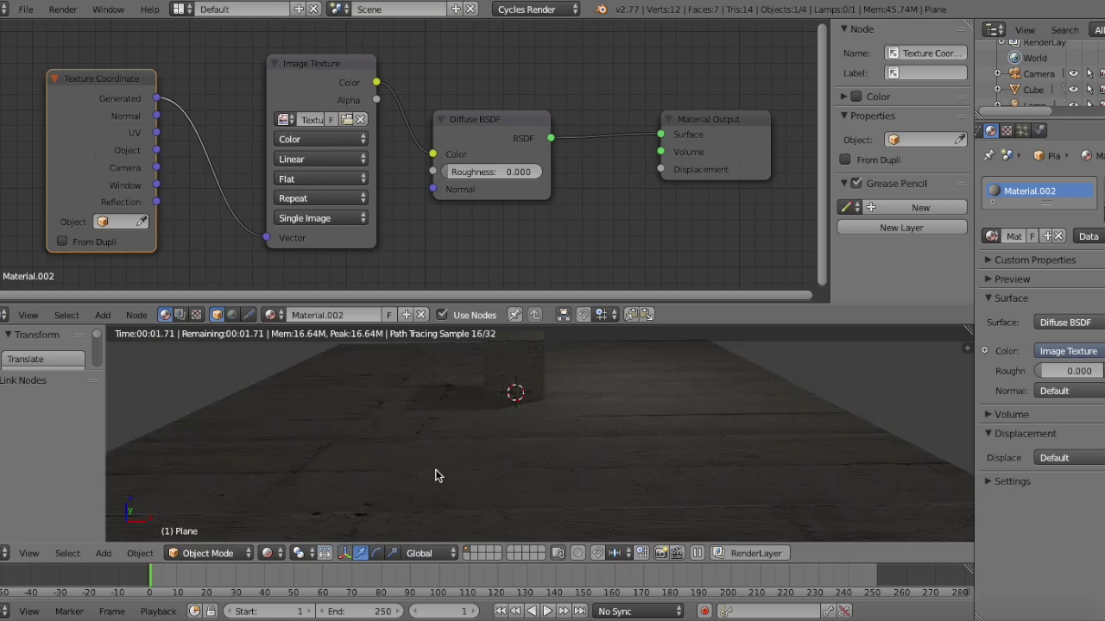
middle_click_drag(434, 472, 437, 473)
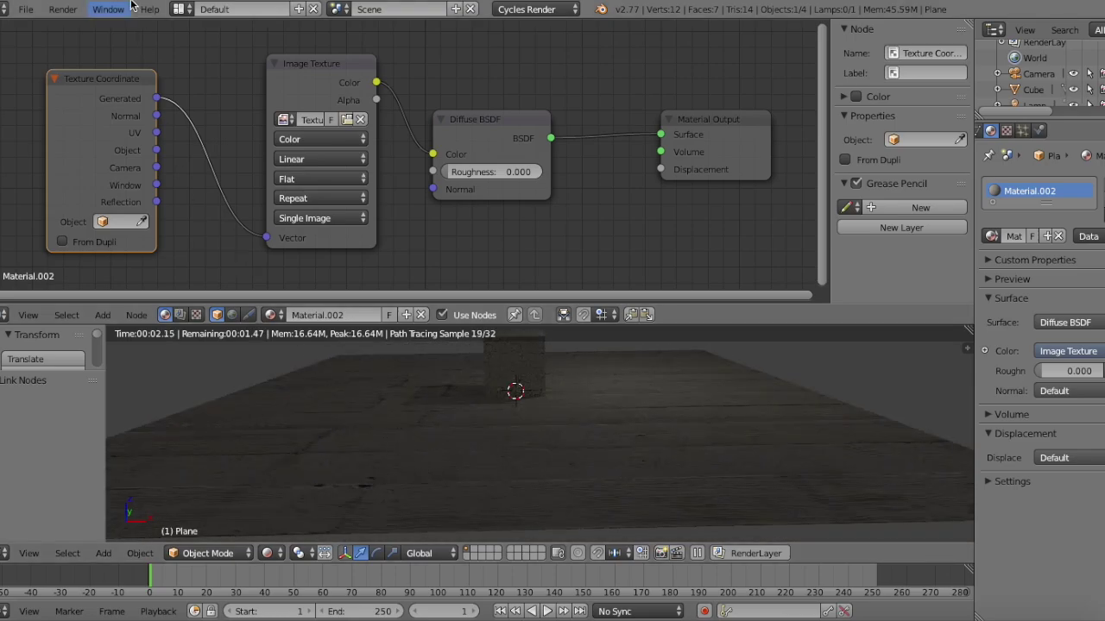